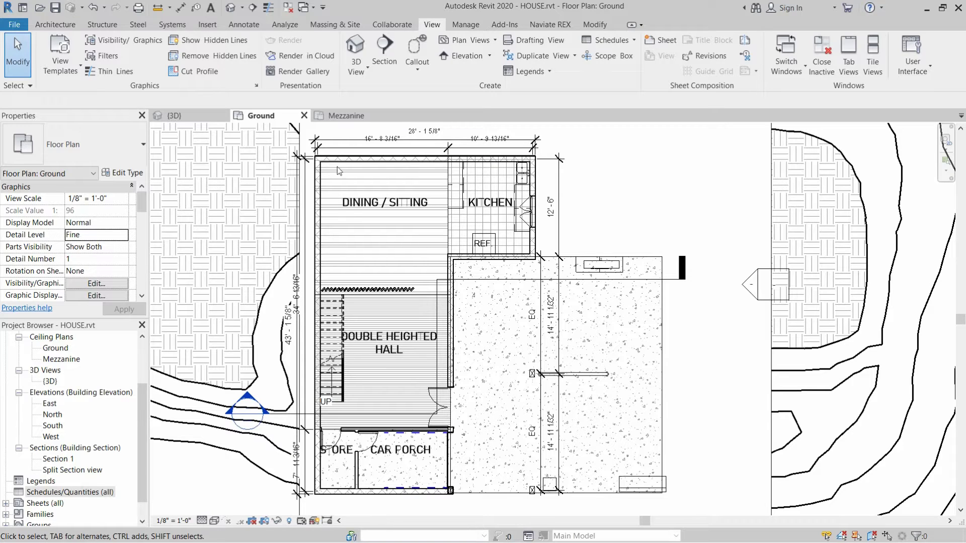
# Step: View the house in 3D, then inspect the hall door on the Ground floor plan
pyautogui.click(174, 115)
pyautogui.click(261, 115)
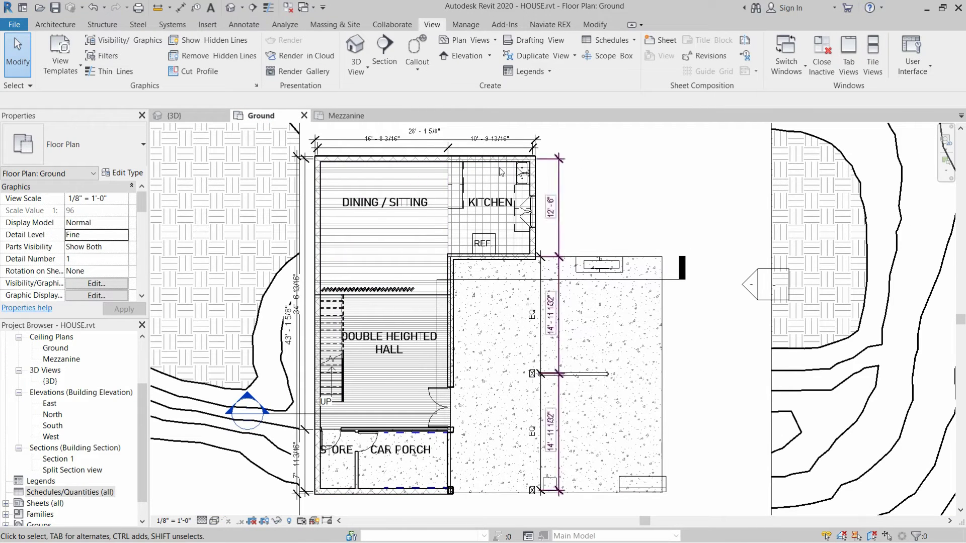
pyautogui.scroll(5, 441, 411)
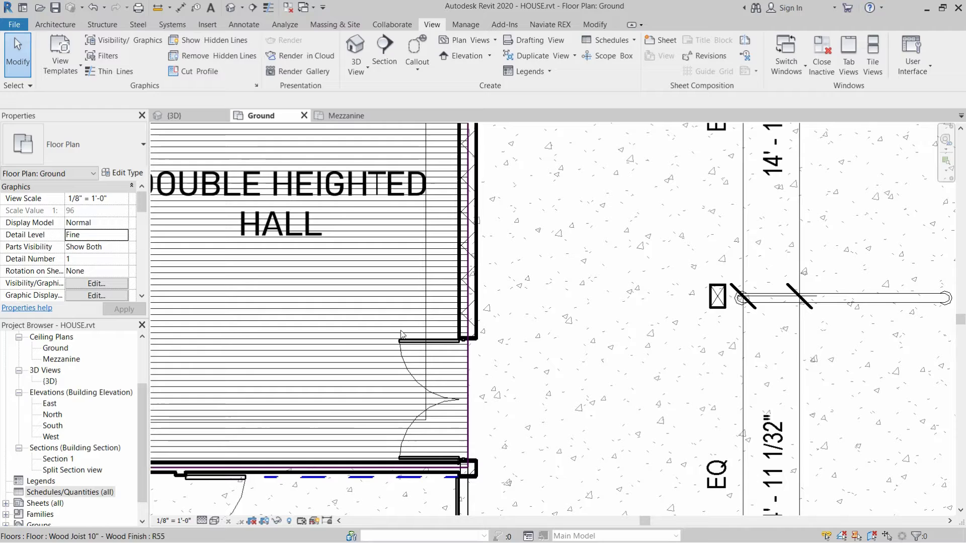
pyautogui.click(404, 342)
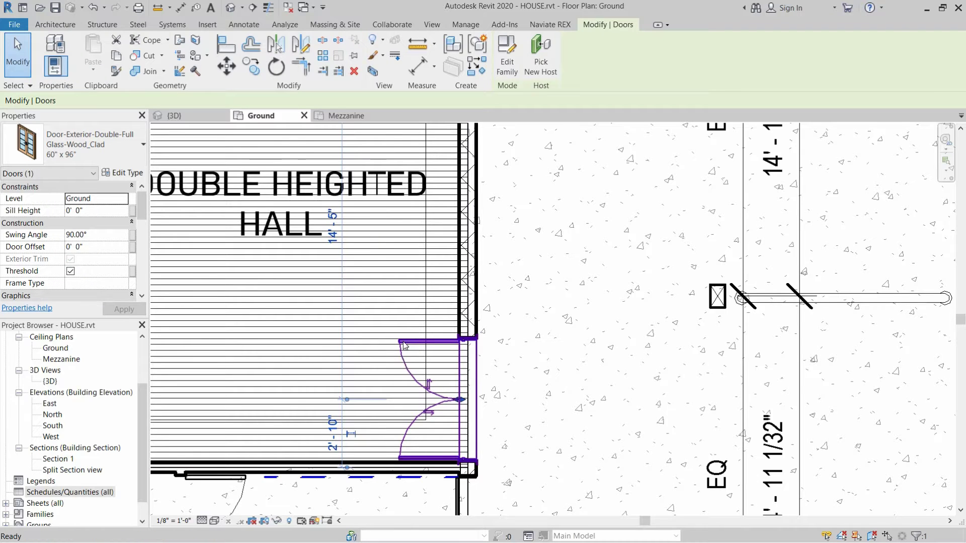
pyautogui.press('Escape')
# Step: Inspect the sliding closet door on the Mezzanine floor plan
pyautogui.click(351, 115)
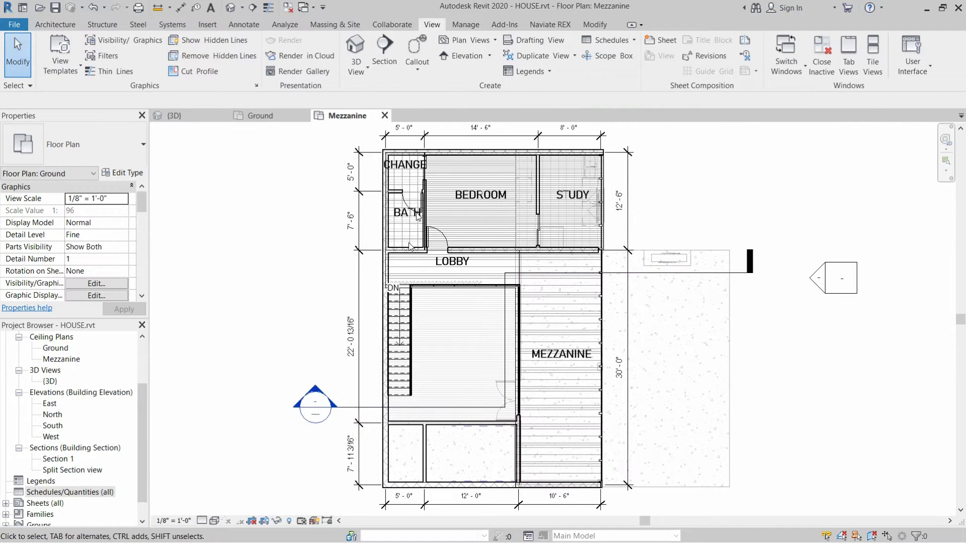
pyautogui.scroll(6, 424, 151)
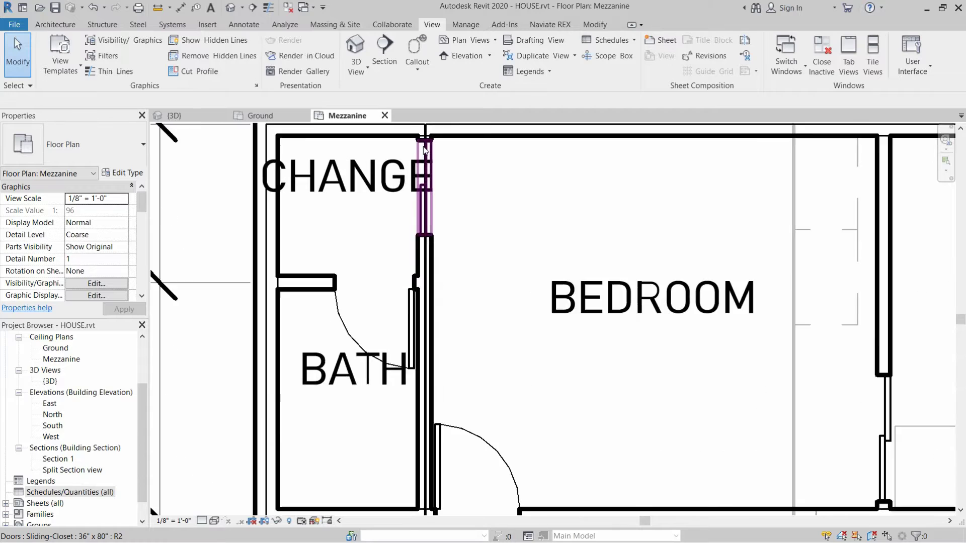
pyautogui.scroll(1, 424, 151)
pyautogui.click(424, 151)
pyautogui.scroll(-2, 416, 198)
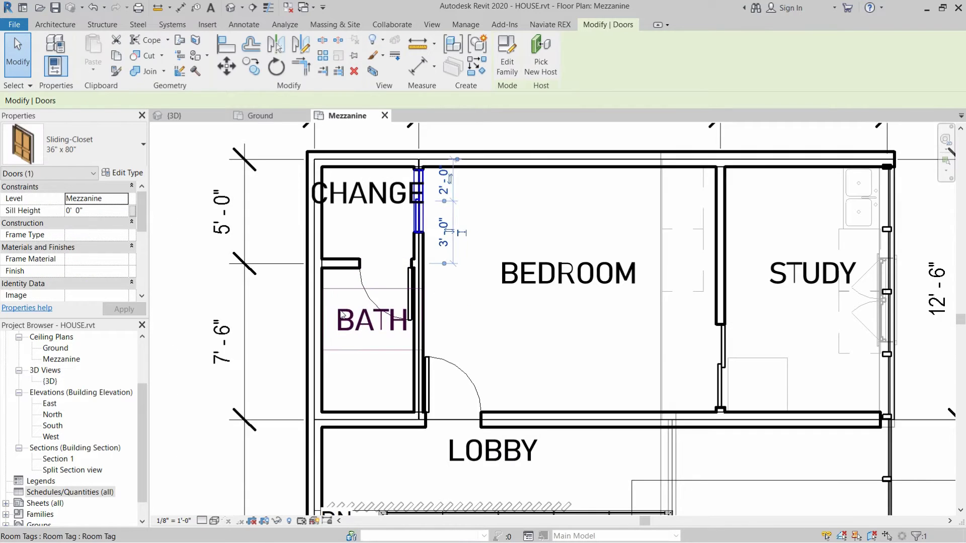
pyautogui.scroll(-2, 366, 298)
pyautogui.press('Escape')
pyautogui.scroll(-2, 473, 295)
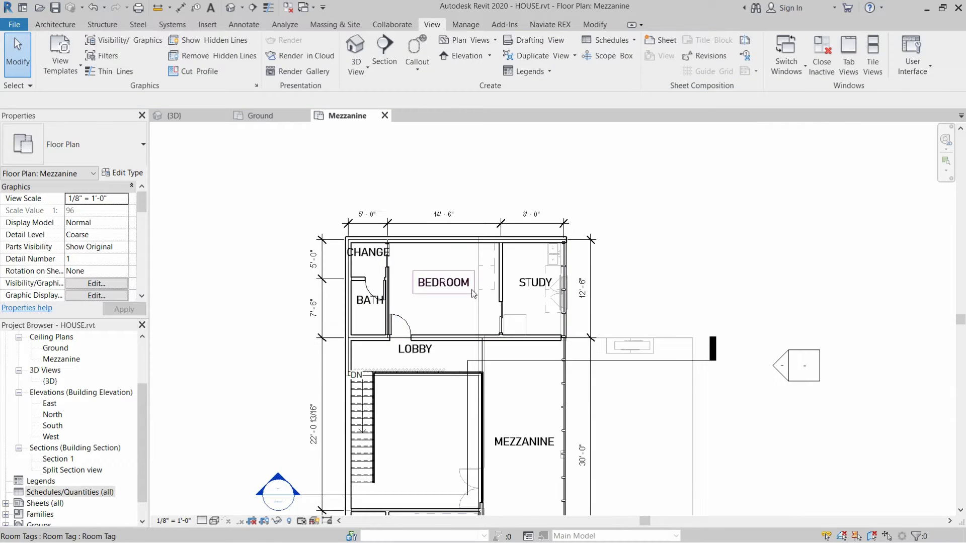
pyautogui.scroll(-2, 483, 338)
pyautogui.scroll(5, 431, 473)
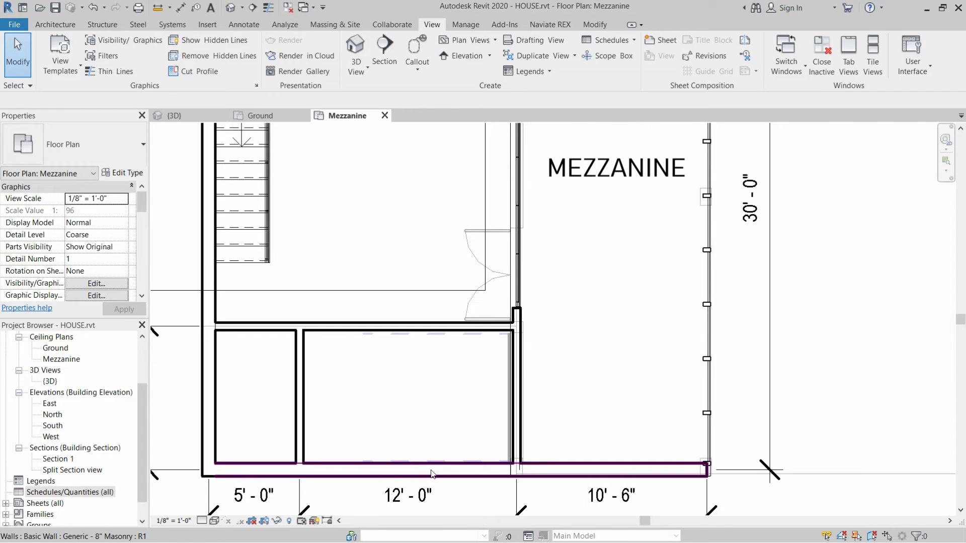
# Step: Back on the Ground floor plan, inspect the car porch door
pyautogui.click(260, 116)
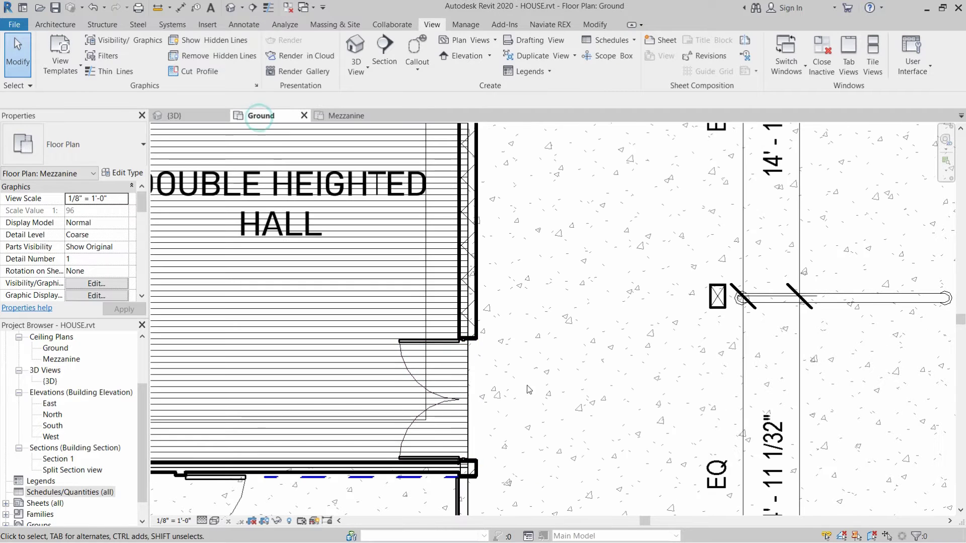
pyautogui.scroll(-3, 528, 389)
pyautogui.scroll(4, 492, 287)
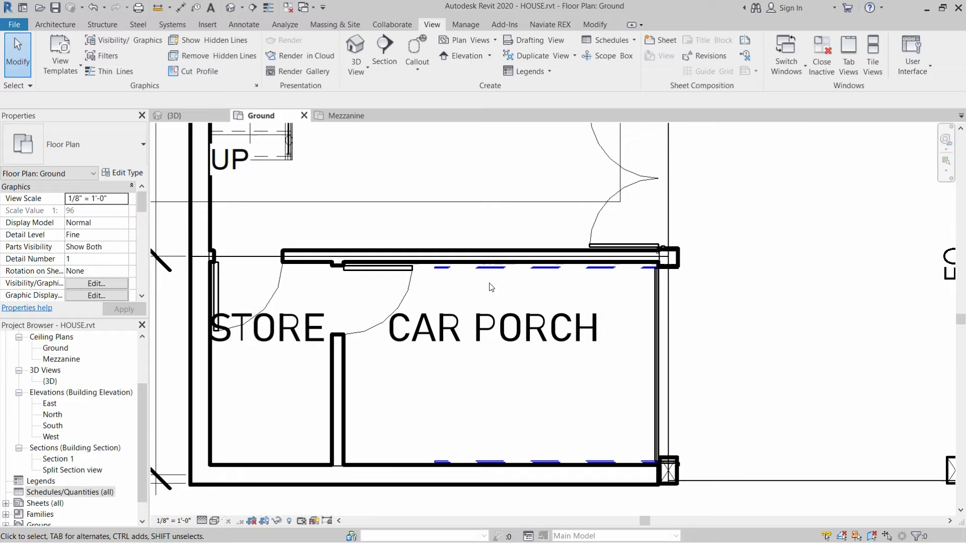
pyautogui.click(491, 275)
pyautogui.press('Escape')
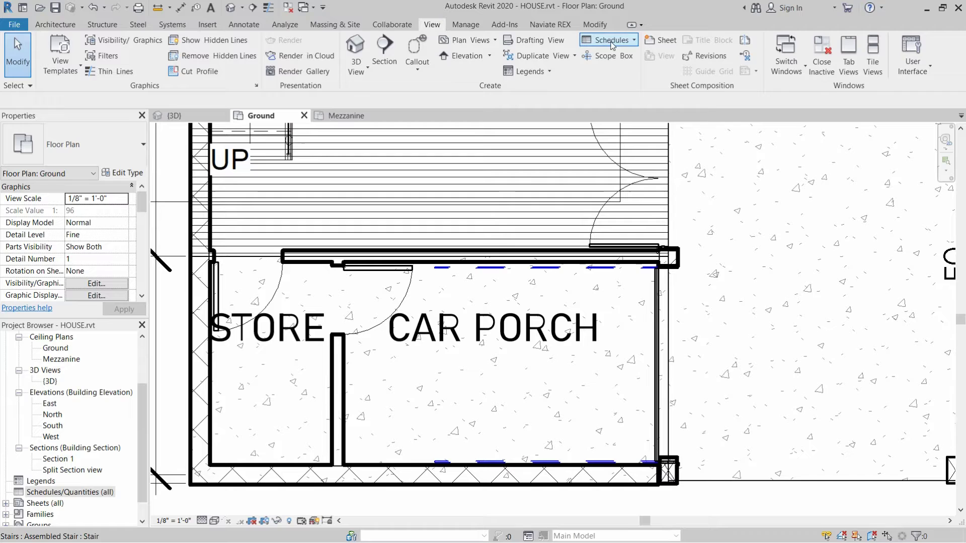
# Step: Start a new Schedule/Quantities for the Doors category and select its name text
pyautogui.click(634, 40)
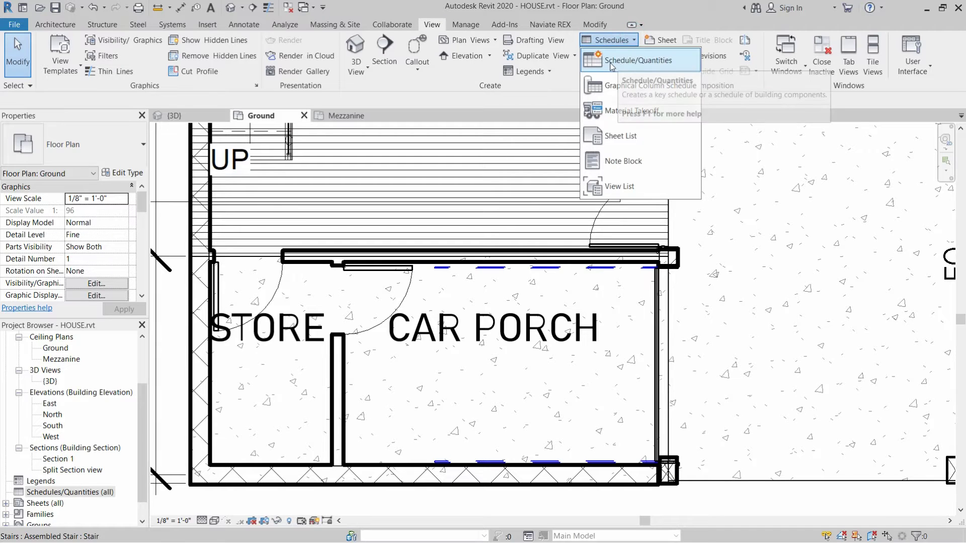
pyautogui.click(644, 61)
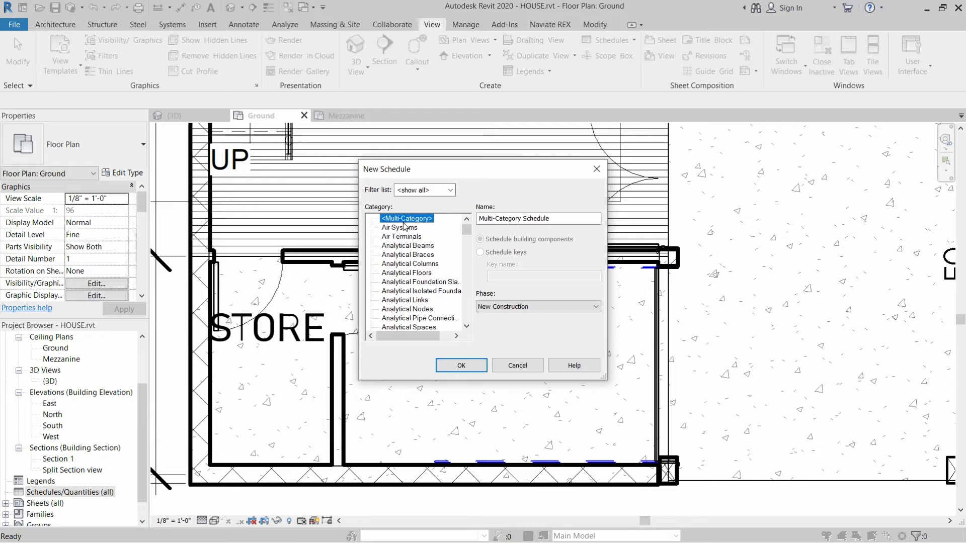
pyautogui.scroll(-3, 402, 247)
pyautogui.scroll(-8, 403, 246)
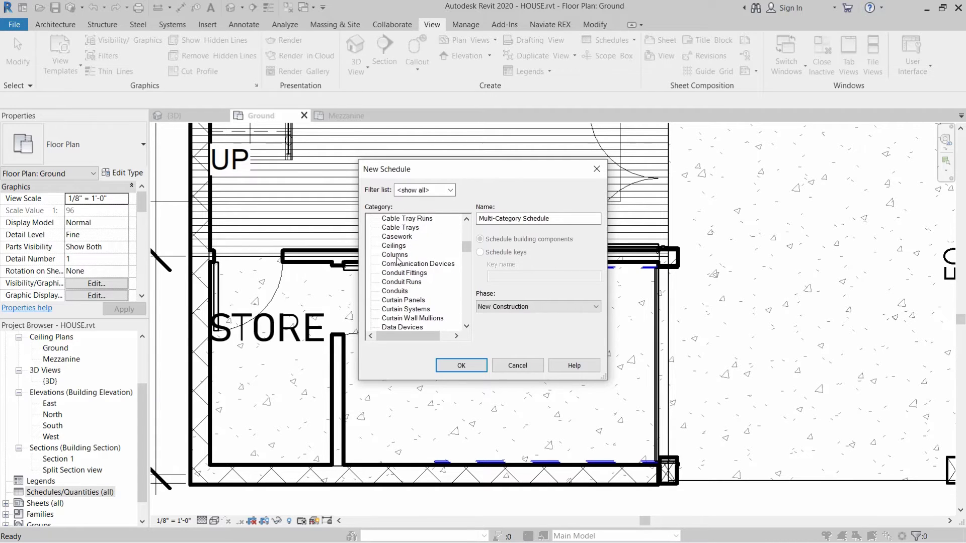
pyautogui.click(390, 283)
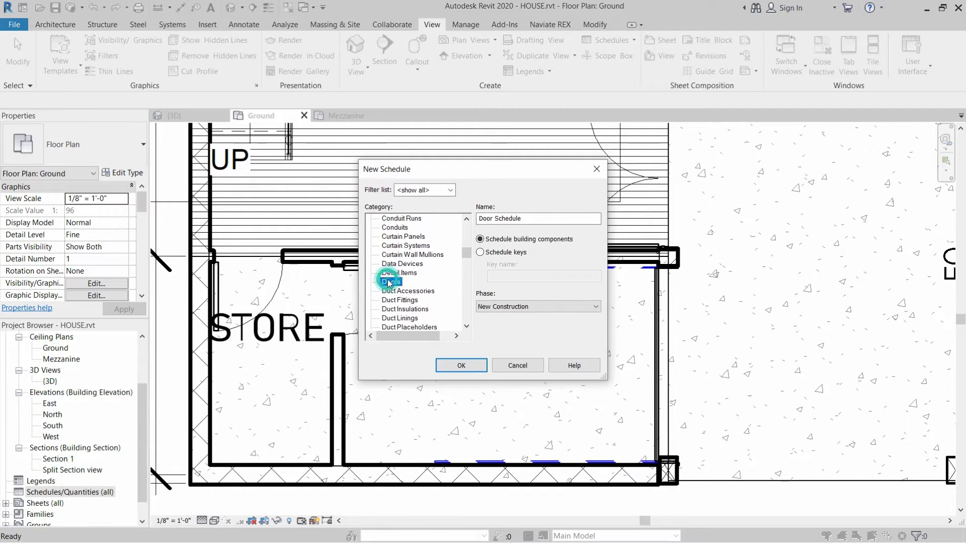
pyautogui.moveTo(523, 221); pyautogui.dragTo(478, 219)
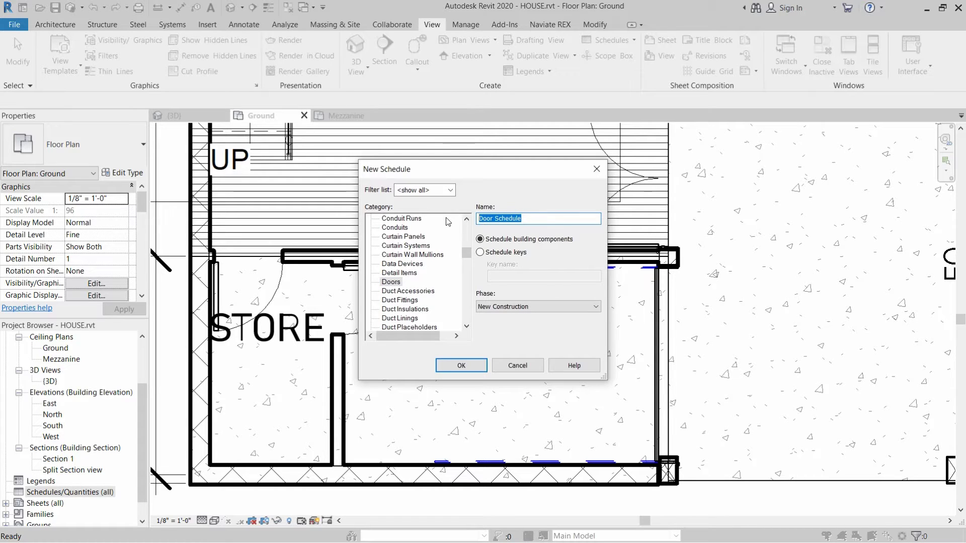
# Step: Confirm the new Door Schedule and add the Width and Family fields
pyautogui.click(448, 366)
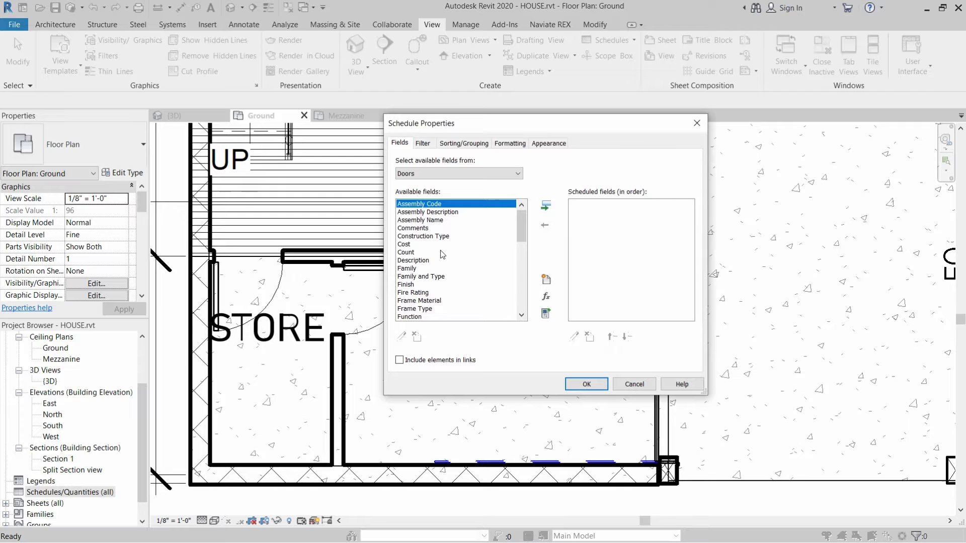
pyautogui.click(413, 228)
pyautogui.scroll(-1, 410, 246)
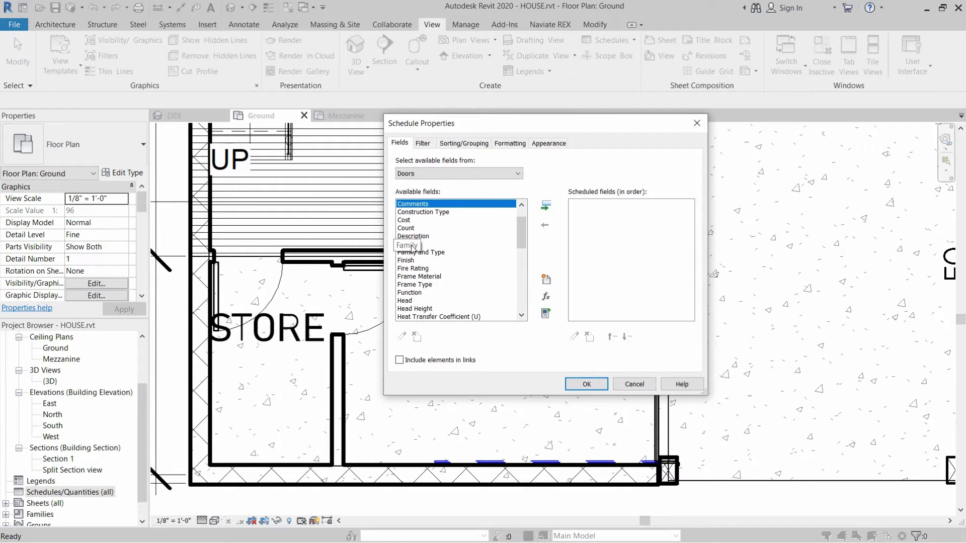
pyautogui.scroll(1, 412, 248)
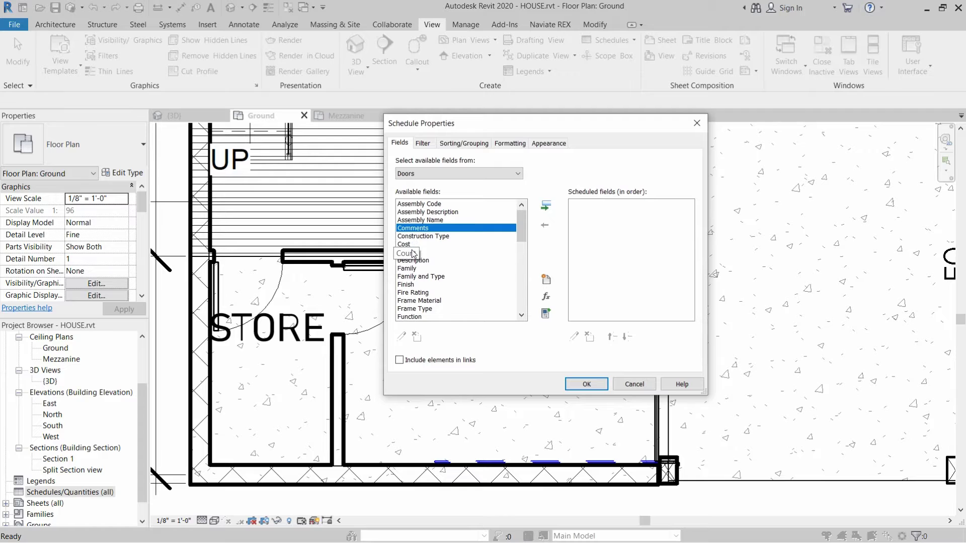
pyautogui.scroll(-9, 412, 254)
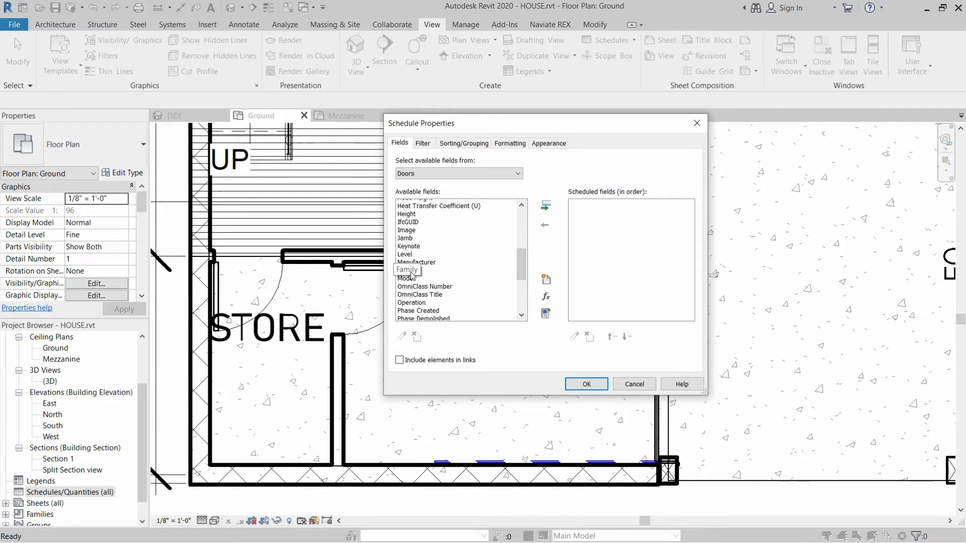
pyautogui.scroll(-2, 412, 317)
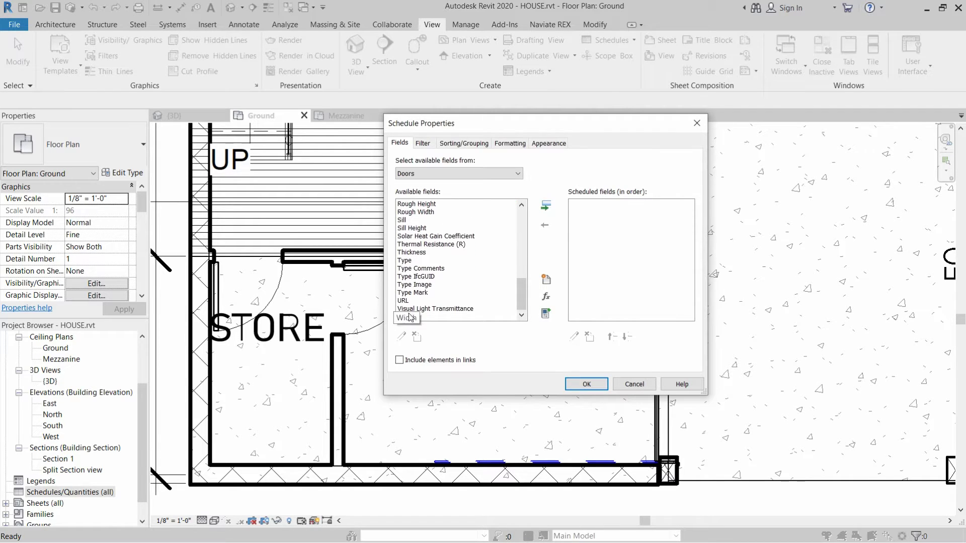
pyautogui.doubleClick(411, 317)
pyautogui.scroll(2, 431, 251)
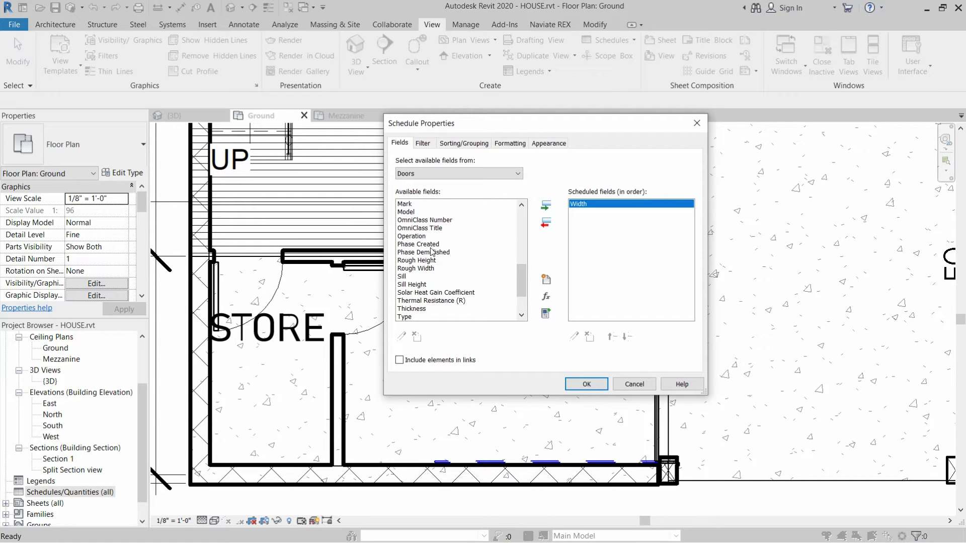
pyautogui.scroll(5, 431, 251)
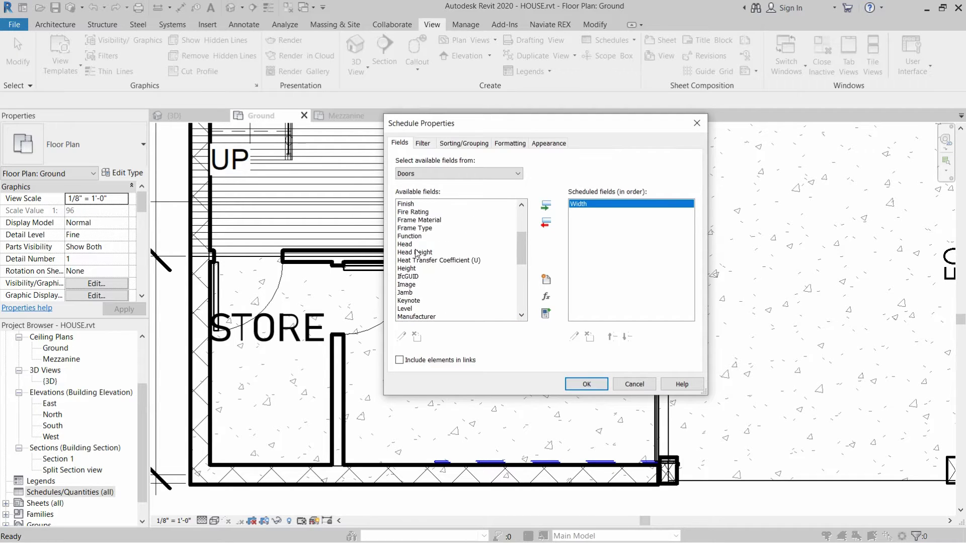
pyautogui.scroll(1, 408, 213)
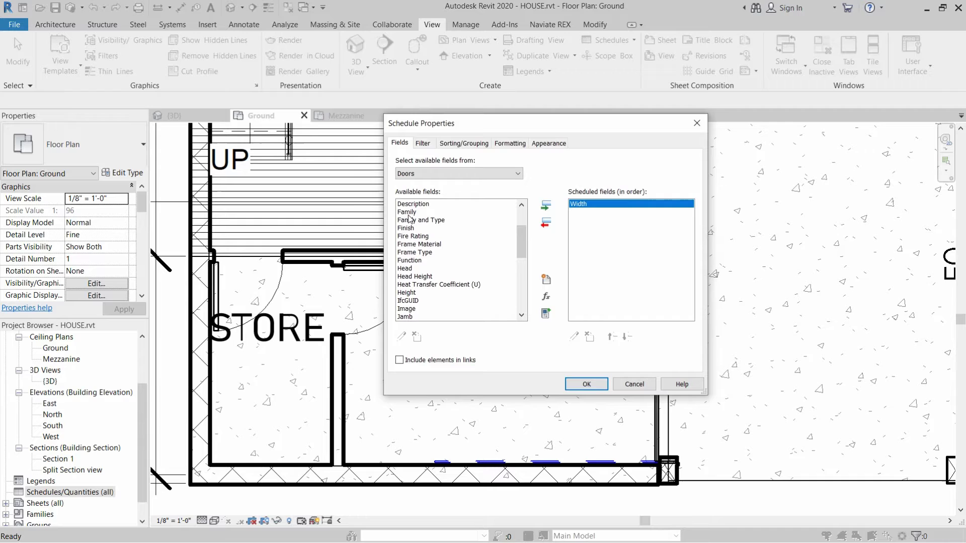
pyautogui.doubleClick(406, 211)
# Step: Add the Mark and Count fields and create the schedule view
pyautogui.scroll(-1, 413, 247)
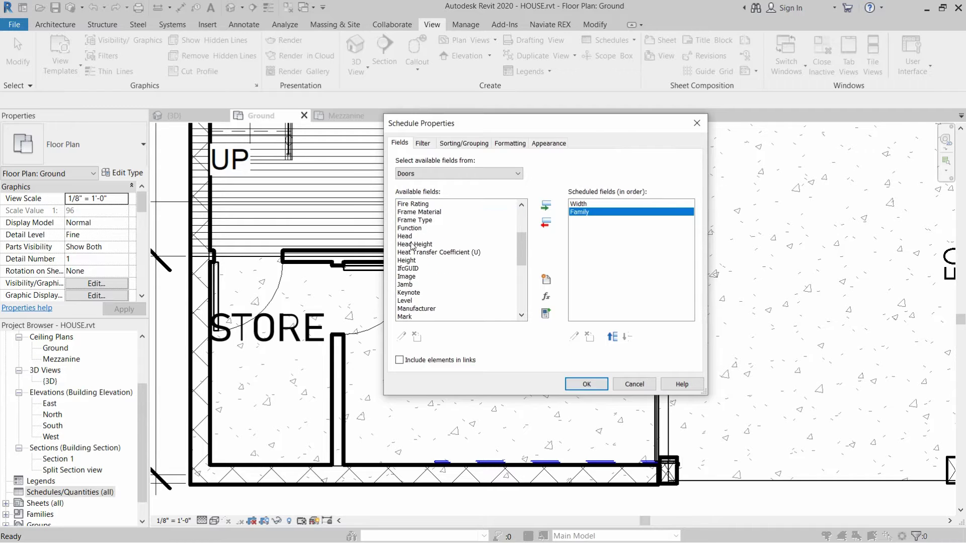
pyautogui.scroll(-1, 410, 257)
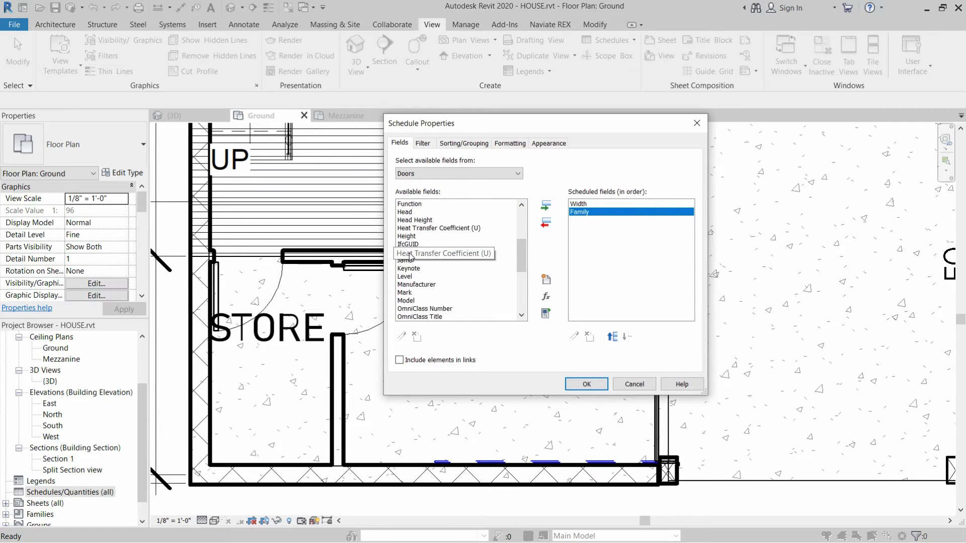
pyautogui.doubleClick(406, 293)
pyautogui.scroll(-3, 430, 239)
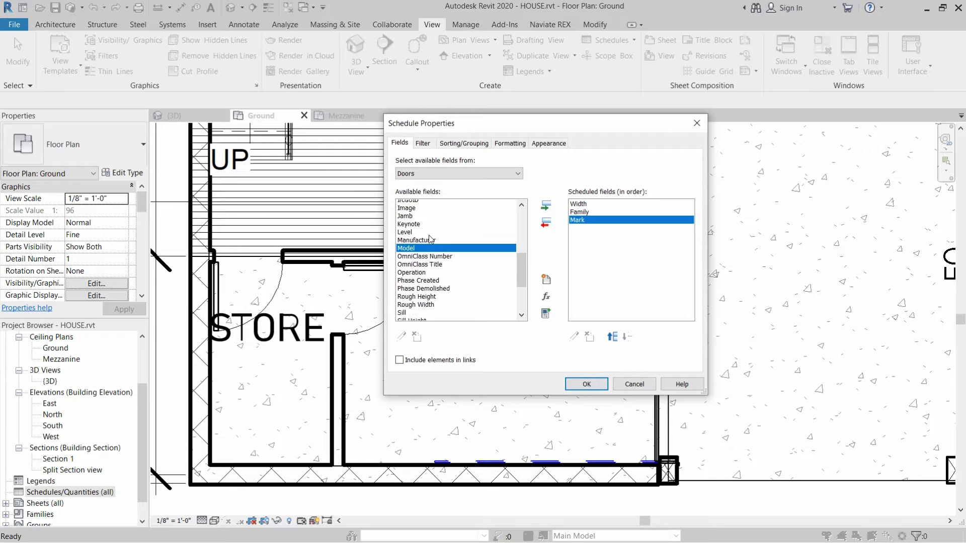
pyautogui.scroll(4, 429, 239)
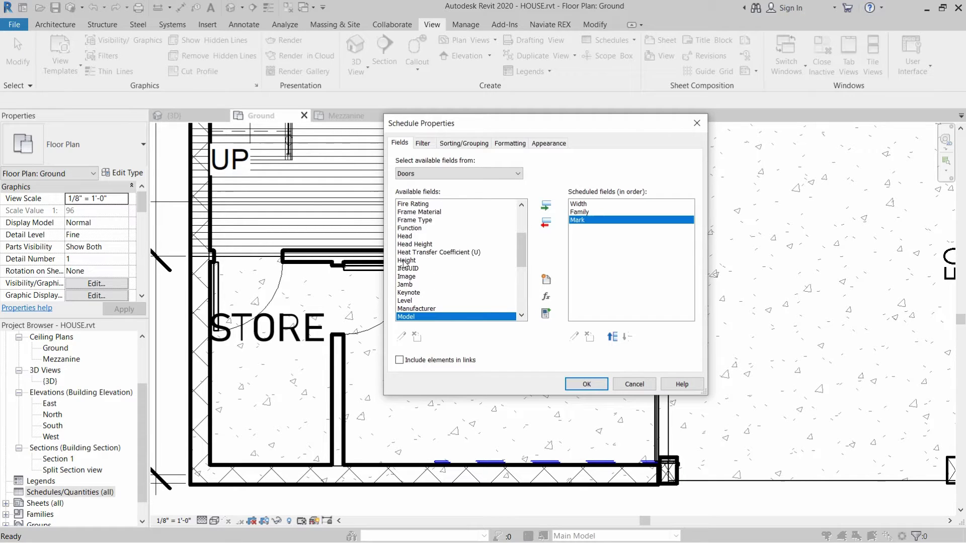
pyautogui.scroll(2, 411, 265)
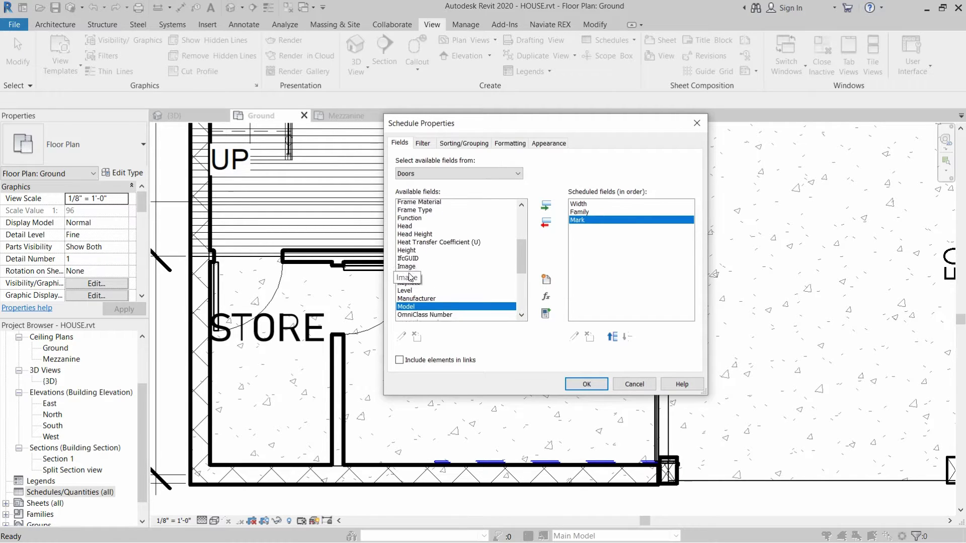
pyautogui.scroll(2, 411, 265)
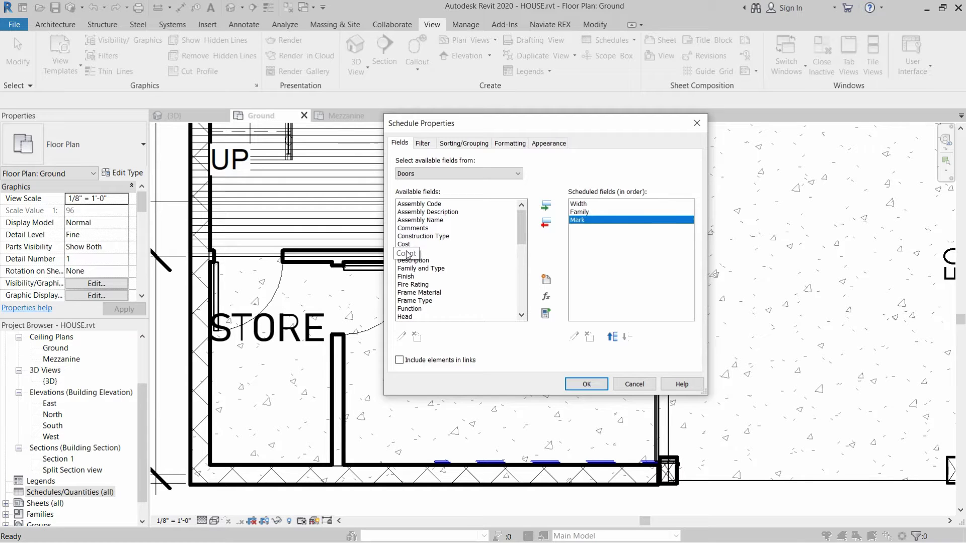
pyautogui.click(412, 253)
pyautogui.doubleClick(406, 253)
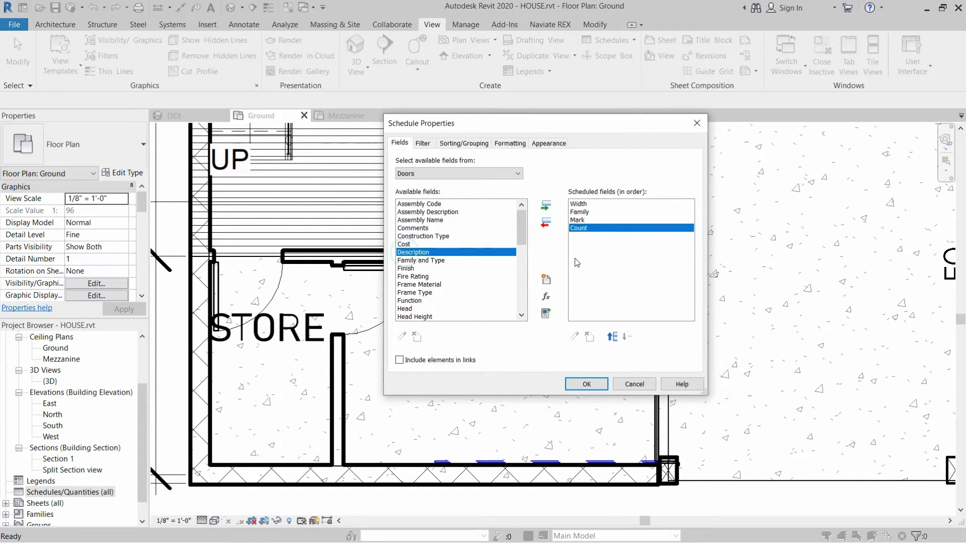
pyautogui.click(596, 383)
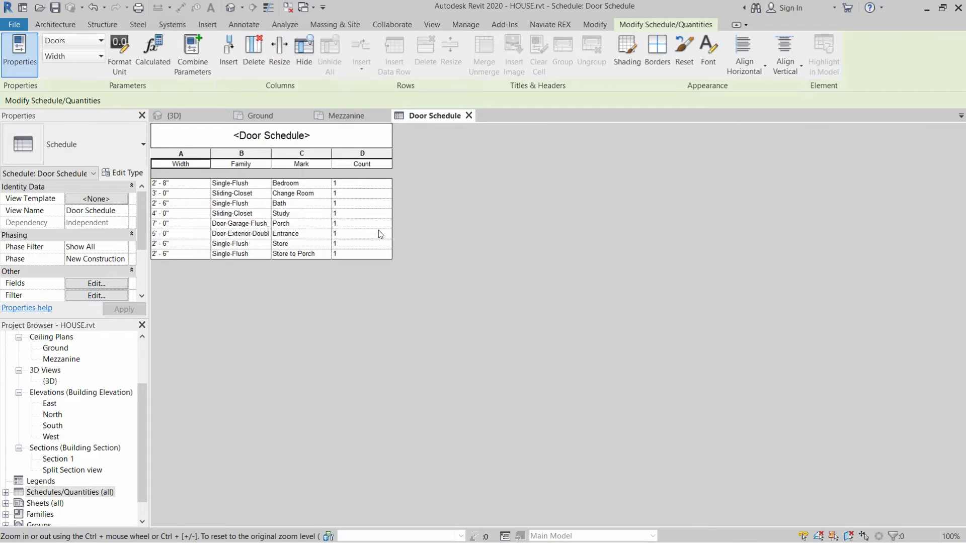
# Step: Widen the Width, Family and Mark columns, then return to the Ground floor plan
pyautogui.moveTo(209, 151); pyautogui.dragTo(245, 152)
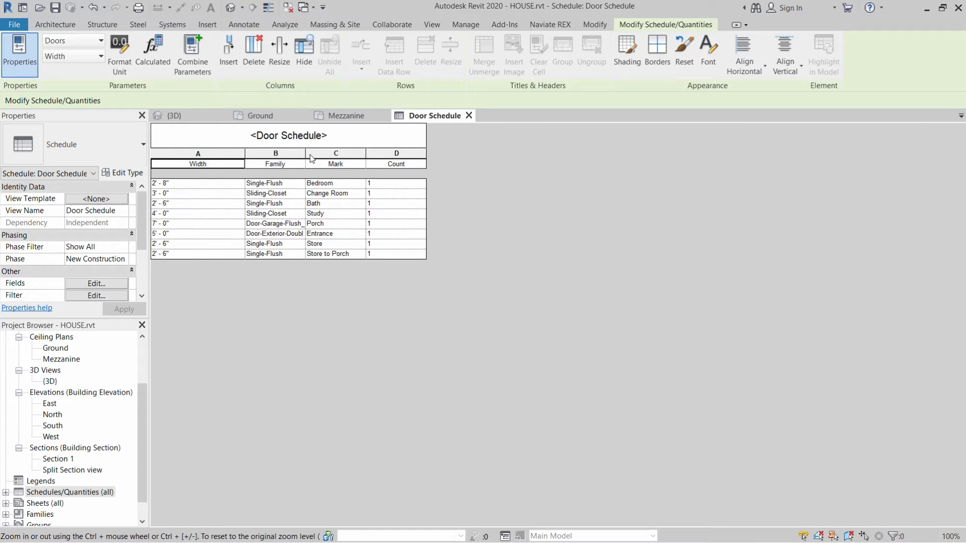
pyautogui.moveTo(304, 153); pyautogui.dragTo(342, 154)
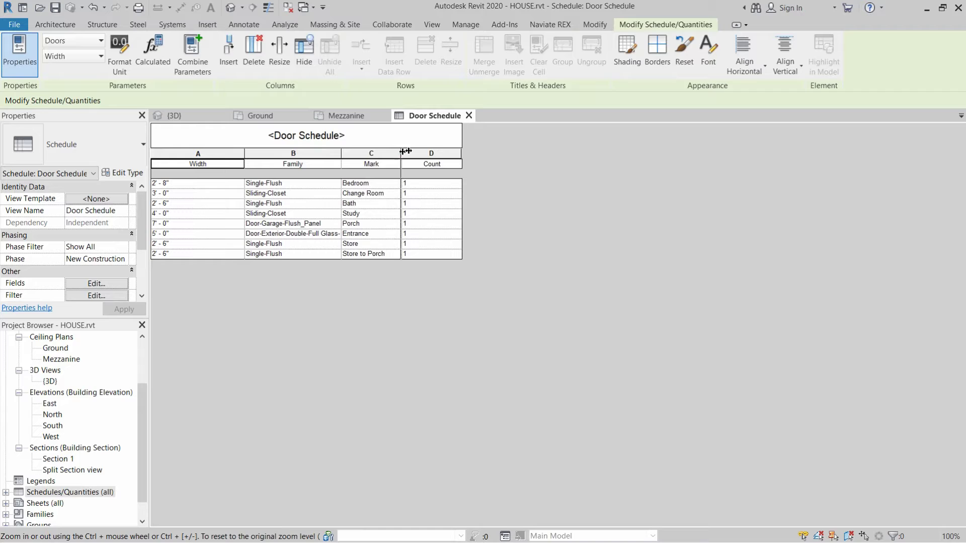
pyautogui.moveTo(403, 153); pyautogui.dragTo(429, 153)
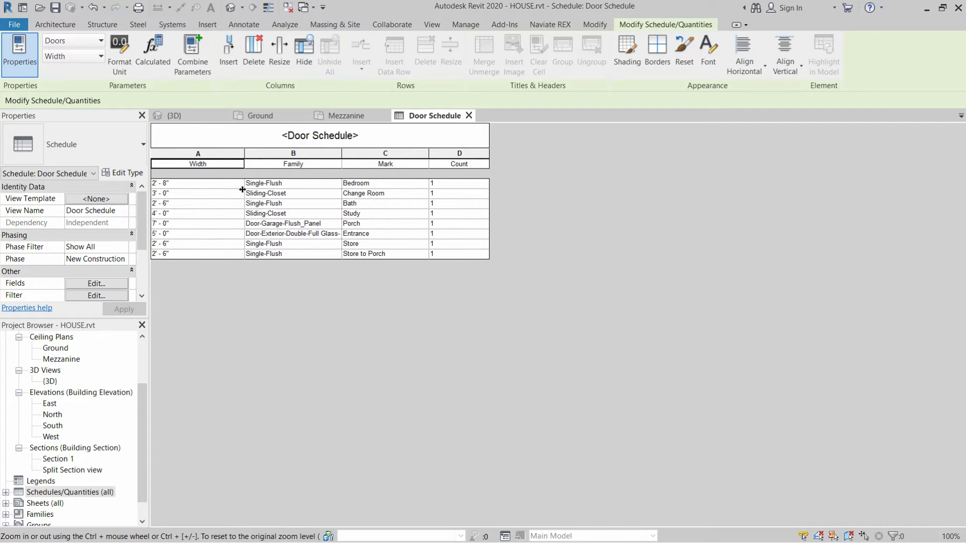
pyautogui.click(385, 153)
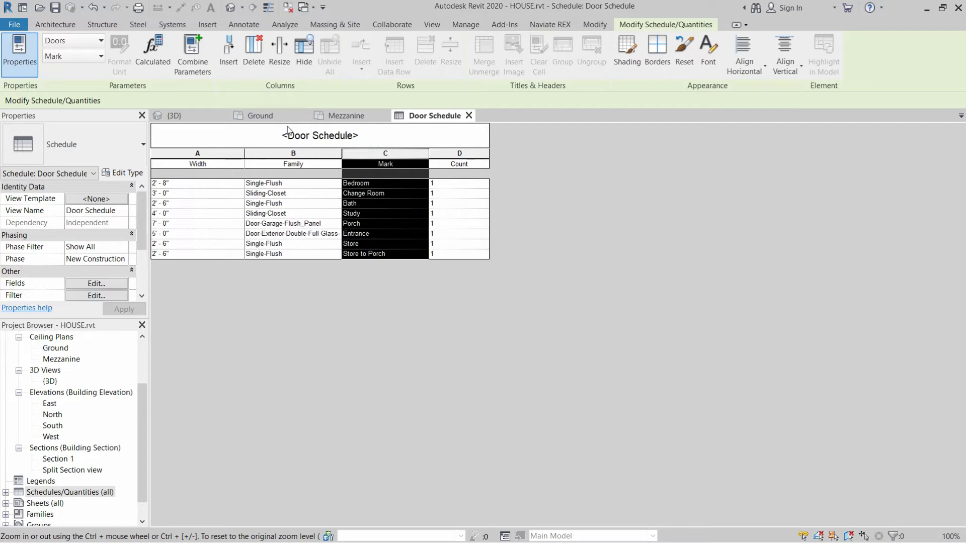
pyautogui.click(255, 117)
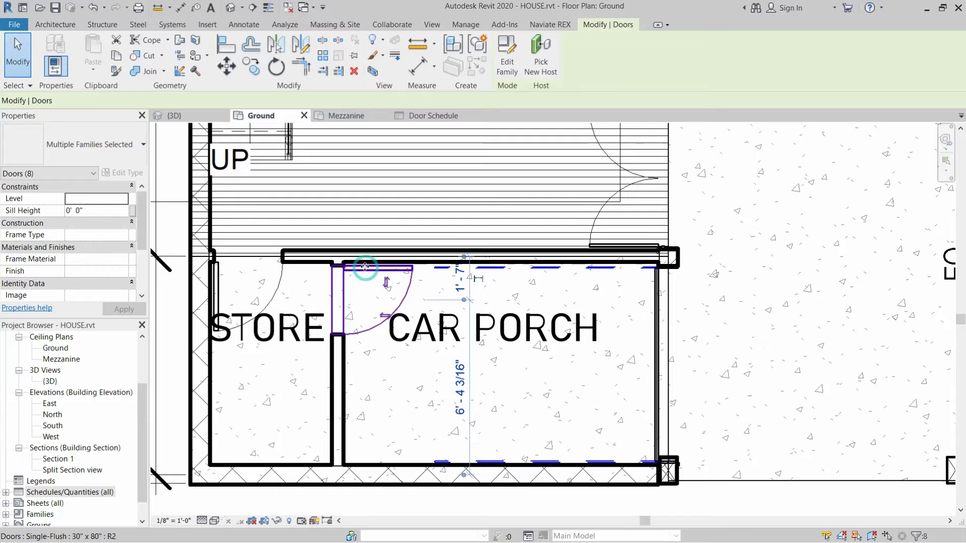
# Step: Check the store-to-car-porch door's Mark, 'Store to Porch', then go back to the Door Schedule
pyautogui.click(365, 267)
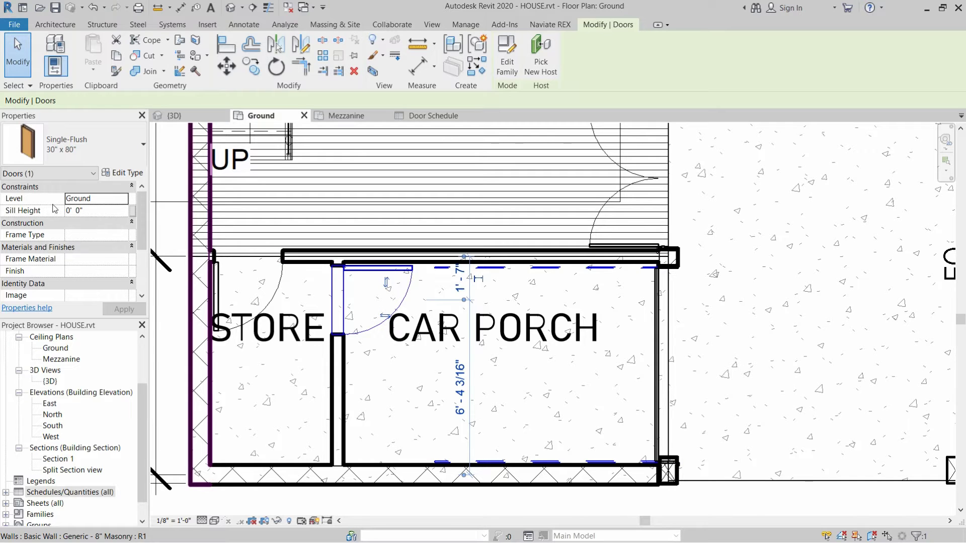
pyautogui.scroll(-3, 94, 209)
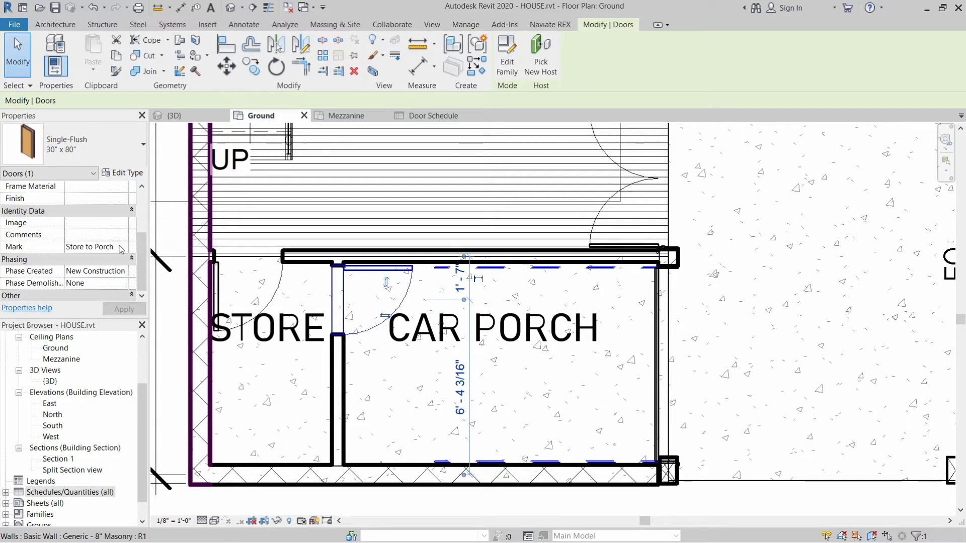
pyautogui.click(66, 247)
pyautogui.click(121, 245)
pyautogui.click(418, 115)
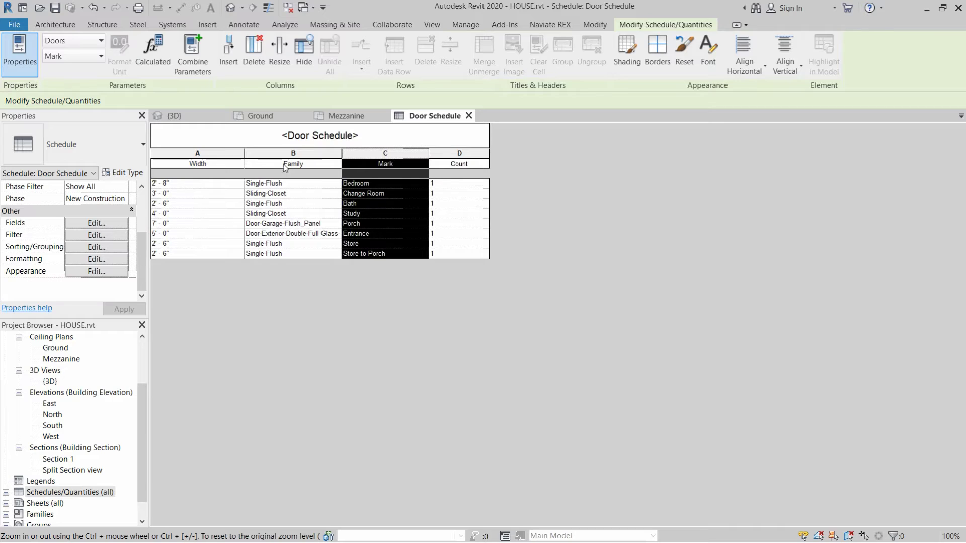
# Step: Launch the Export Schedule dialog via File > Export > Reports > Schedule
pyautogui.click(425, 213)
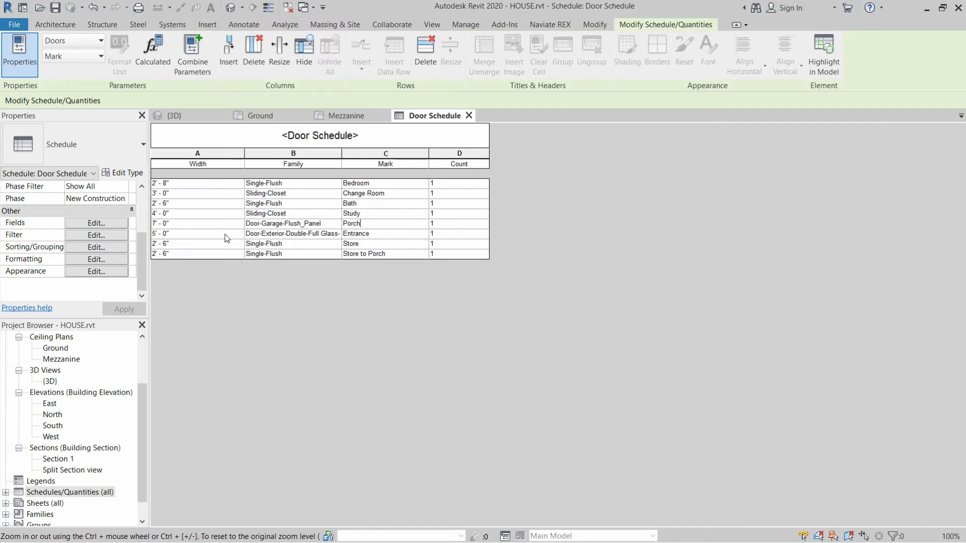
pyautogui.click(12, 25)
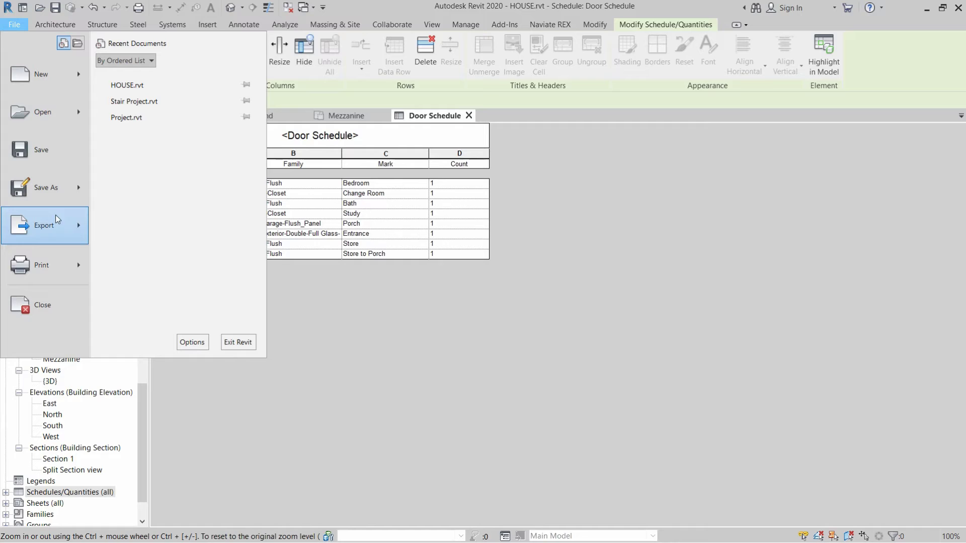
pyautogui.click(80, 226)
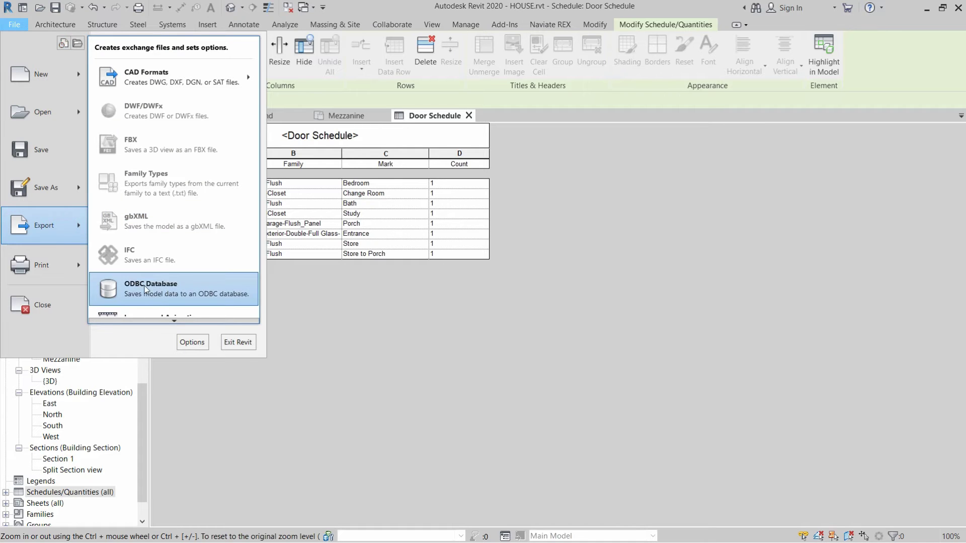
pyautogui.scroll(-3, 171, 324)
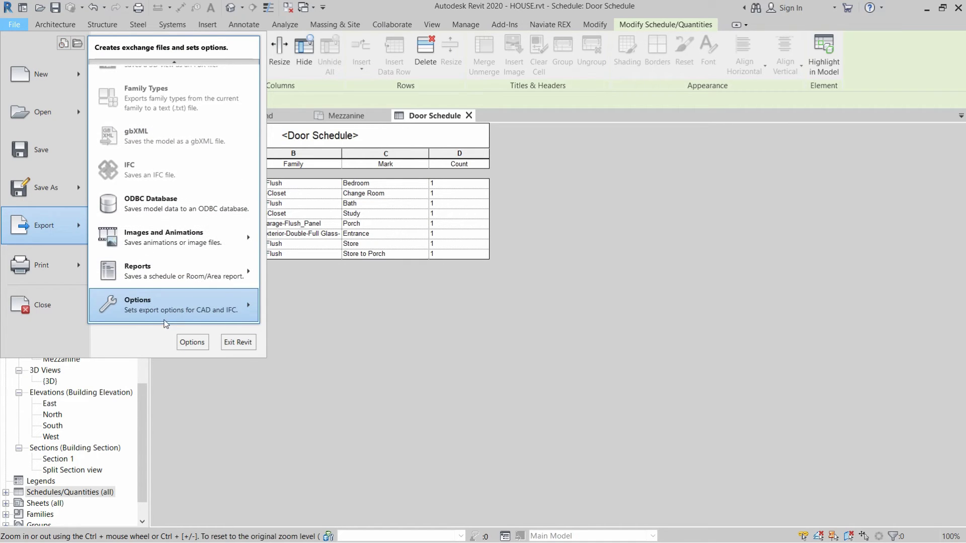
pyautogui.moveTo(143, 279)
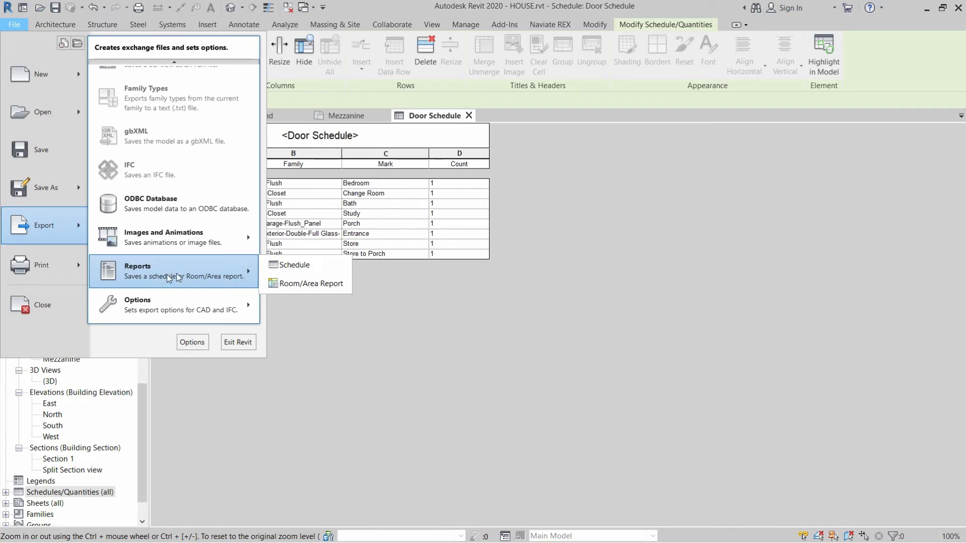
pyautogui.click(313, 267)
pyautogui.click(401, 310)
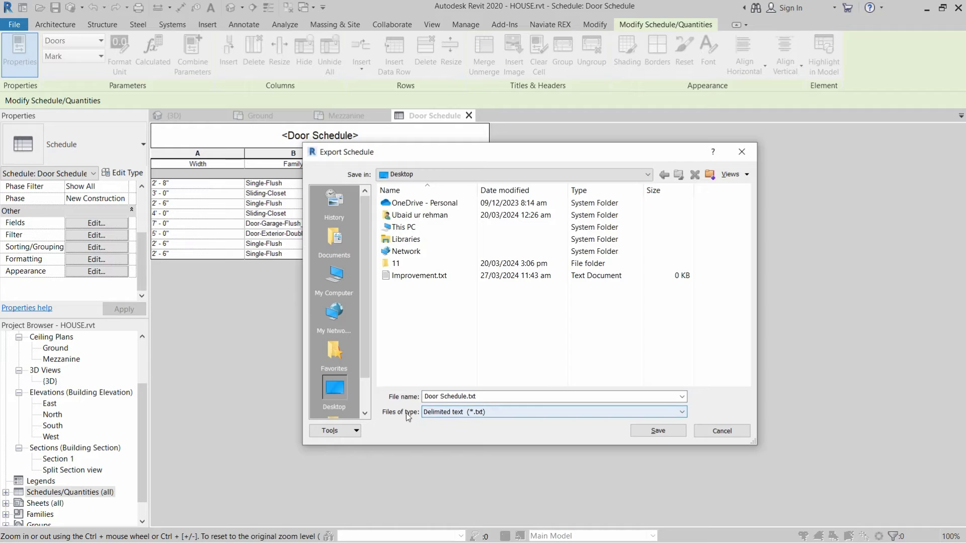
# Step: Save the schedule as delimited text Door Schedule.txt on the Desktop
pyautogui.click(448, 411)
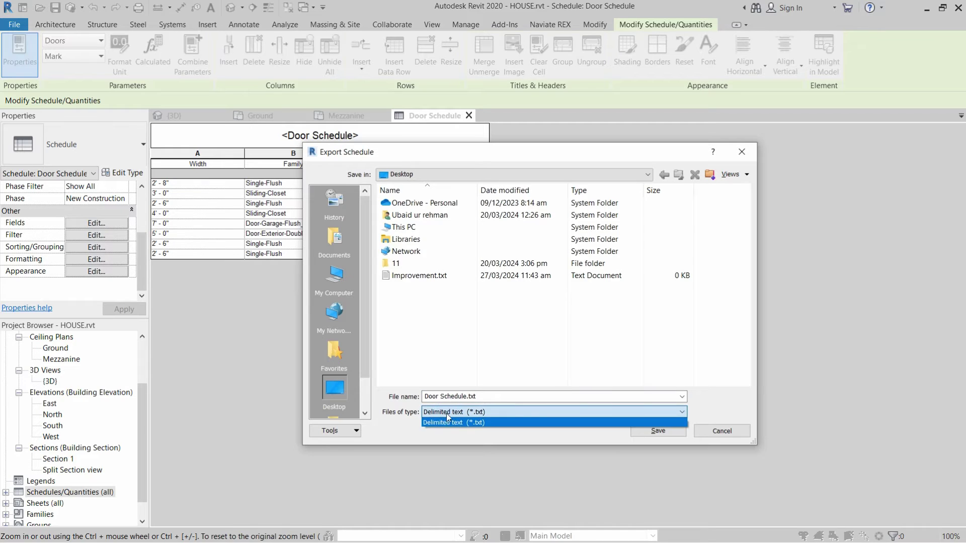
pyautogui.click(411, 340)
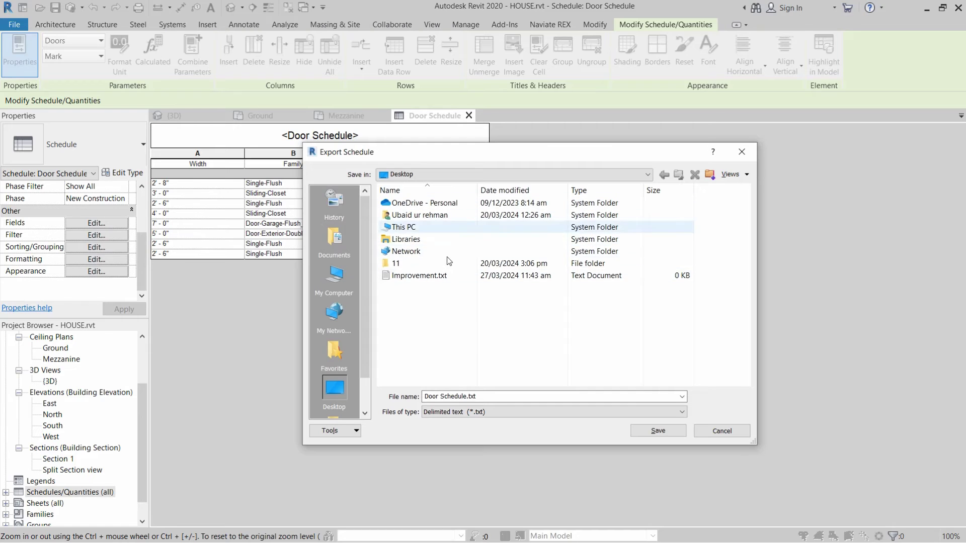
pyautogui.click(664, 432)
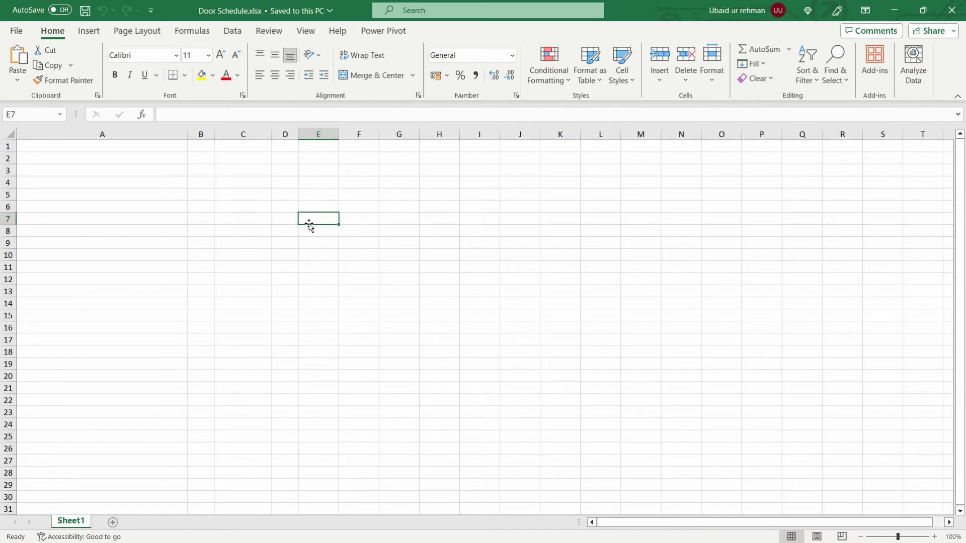
# Step: Select and copy all of Door Schedule.txt in Notepad, then return to Excel
pyautogui.hotkey('alt', 'Tab')
pyautogui.moveTo(301, 75); pyautogui.dragTo(321, 104)
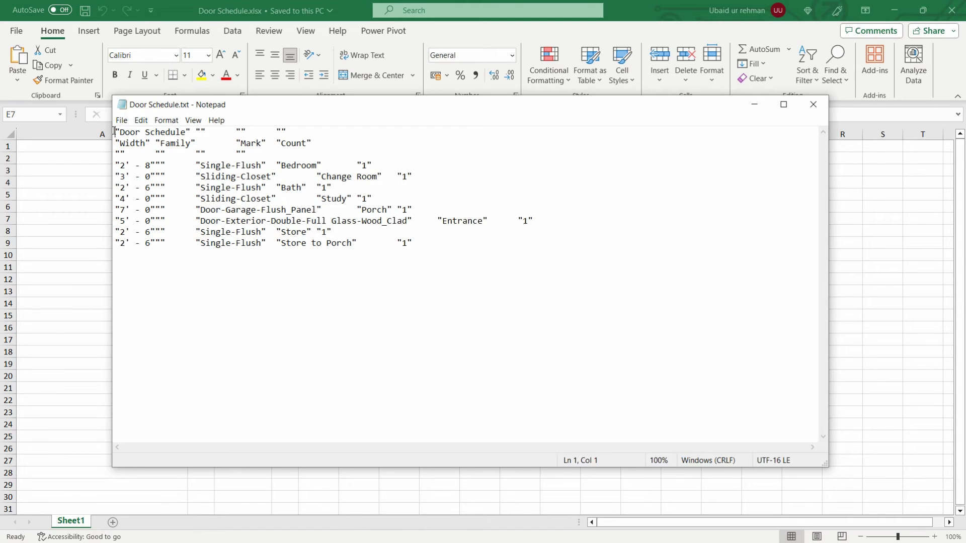
pyautogui.moveTo(113, 132); pyautogui.dragTo(191, 165)
pyautogui.moveTo(315, 210); pyautogui.dragTo(429, 240)
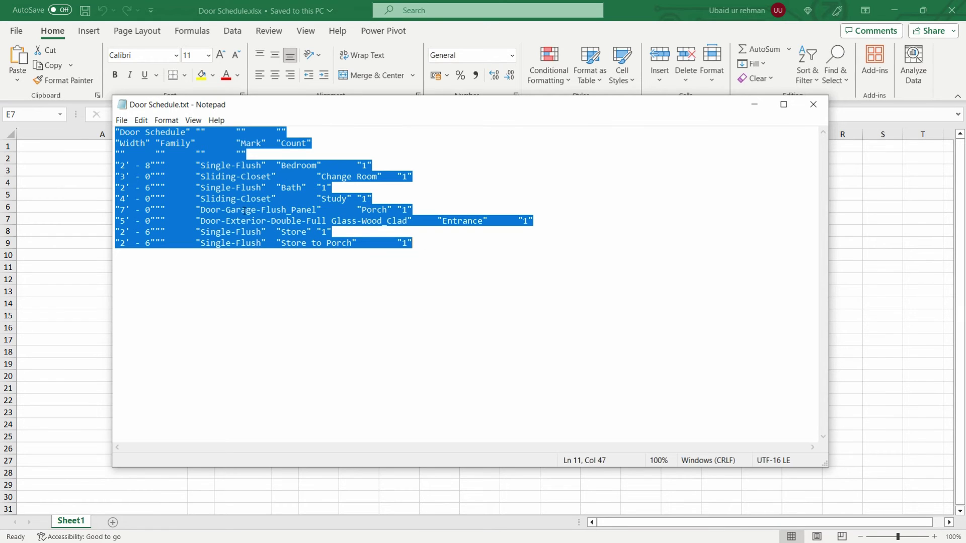
pyautogui.hotkey('alt', 'Tab')
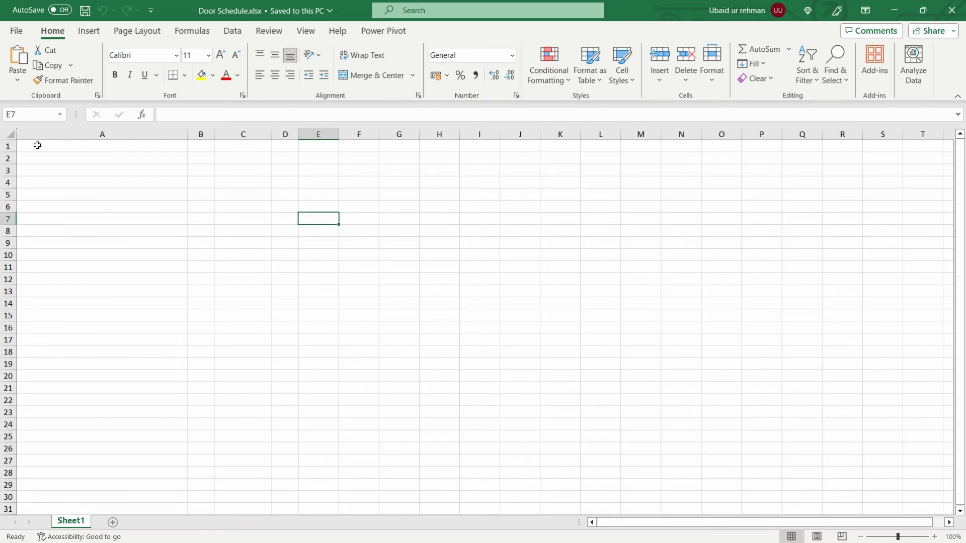
# Step: Paste the schedule at A1 and autofit all columns to show full family names
pyautogui.click(37, 146)
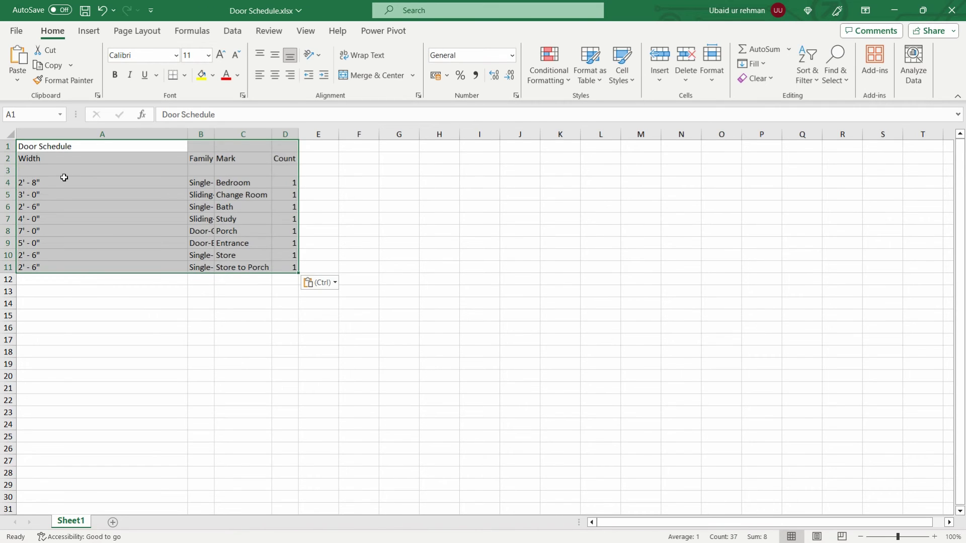
pyautogui.click(96, 169)
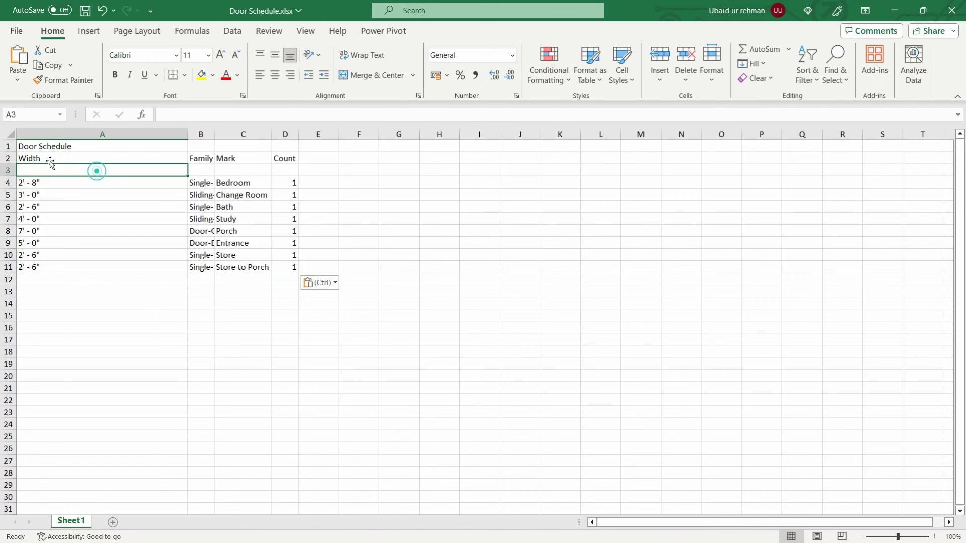
pyautogui.click(9, 133)
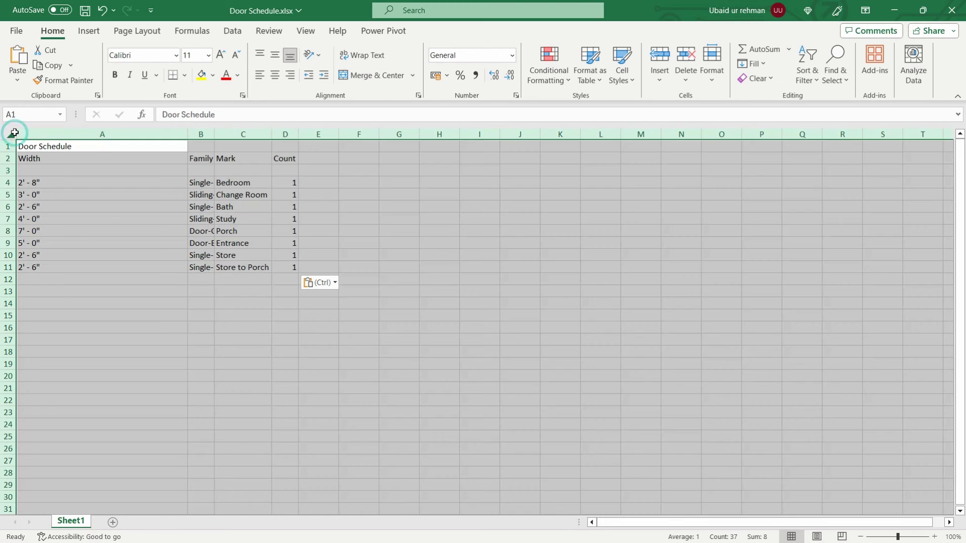
pyautogui.doubleClick(187, 133)
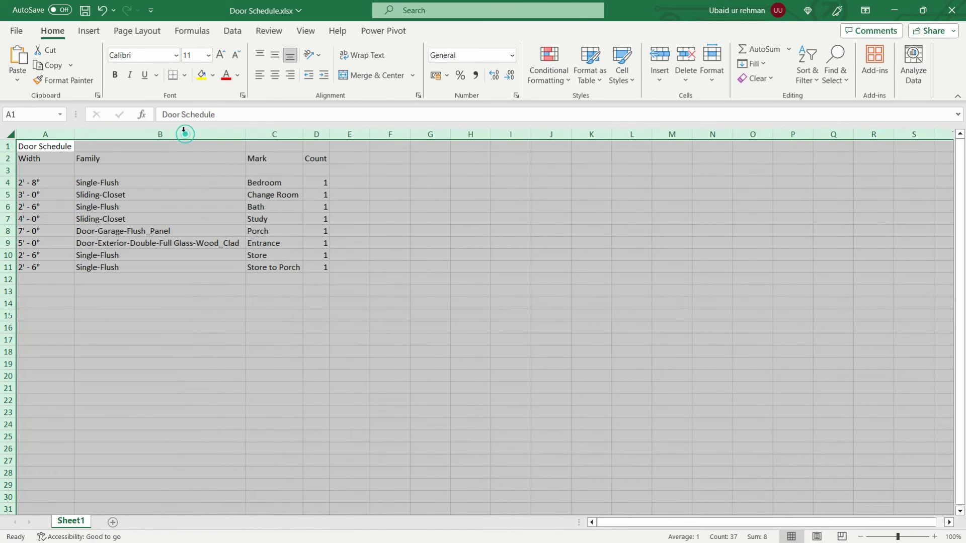
pyautogui.click(164, 301)
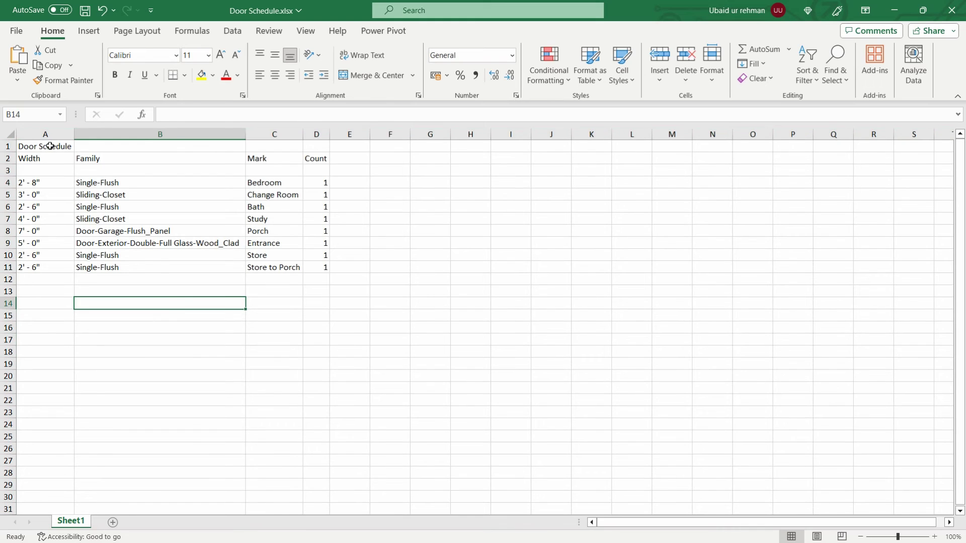
# Step: Make the header row A2:D2 bold with a light grey fill
pyautogui.moveTo(32, 157); pyautogui.dragTo(317, 159)
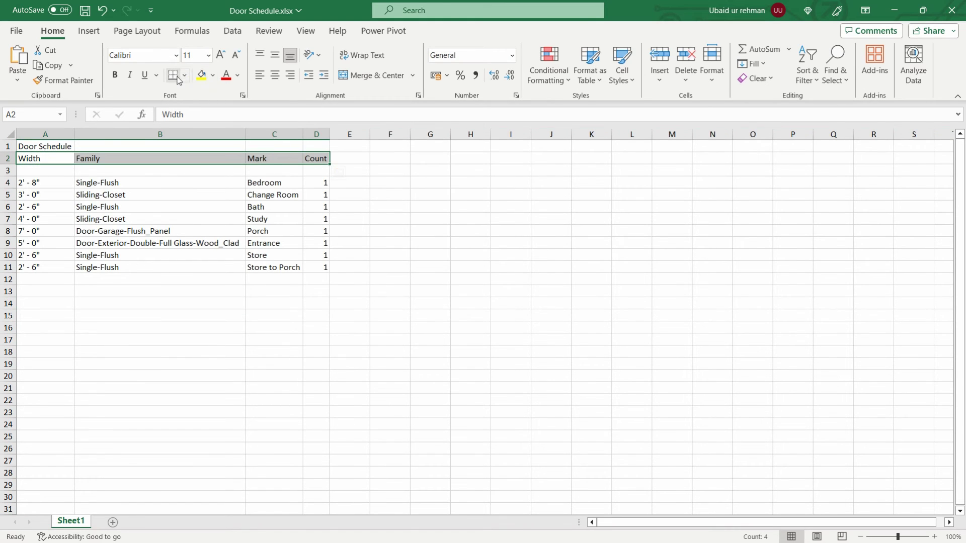
pyautogui.click(115, 75)
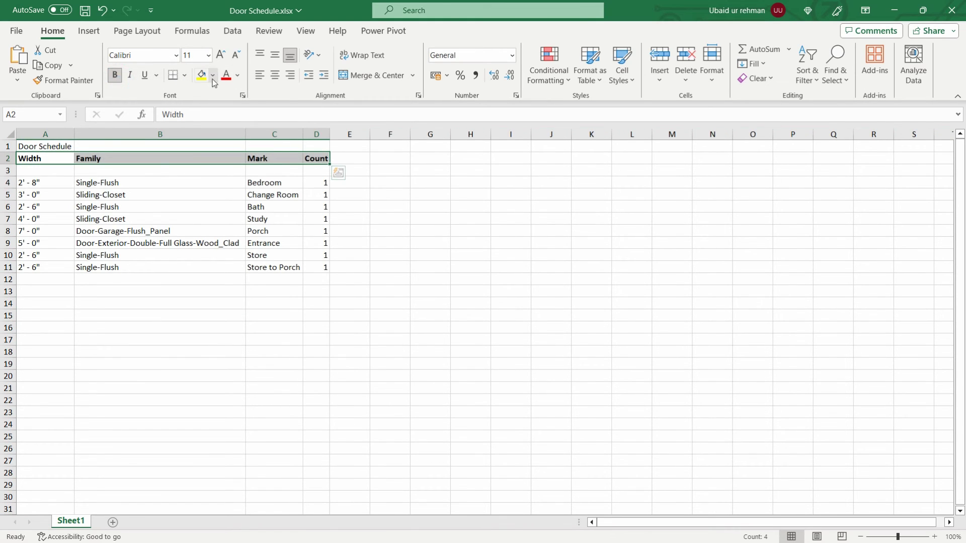
pyautogui.click(213, 82)
pyautogui.click(200, 133)
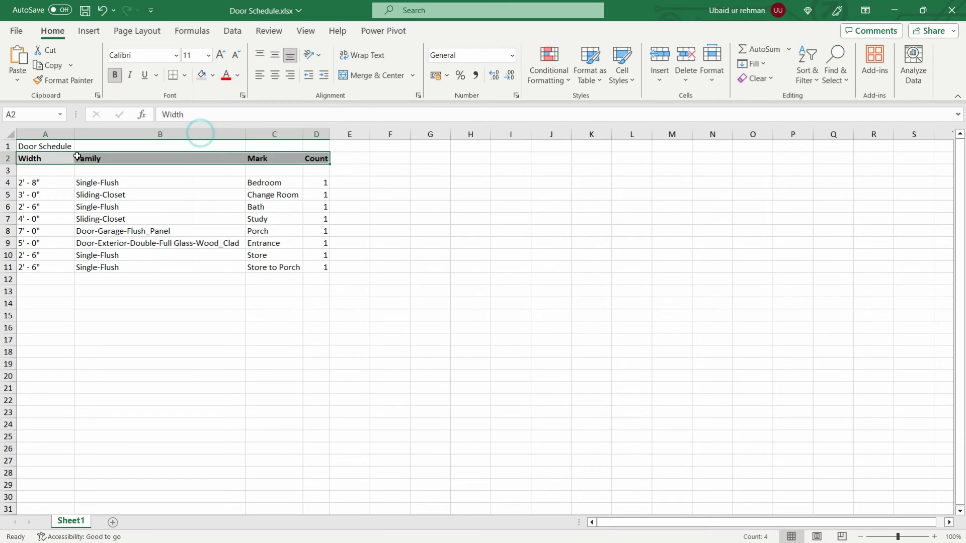
# Step: Merge and centre the Door Schedule title across A1:D1, bold at size 12
pyautogui.moveTo(38, 146); pyautogui.dragTo(319, 147)
pyautogui.click(389, 73)
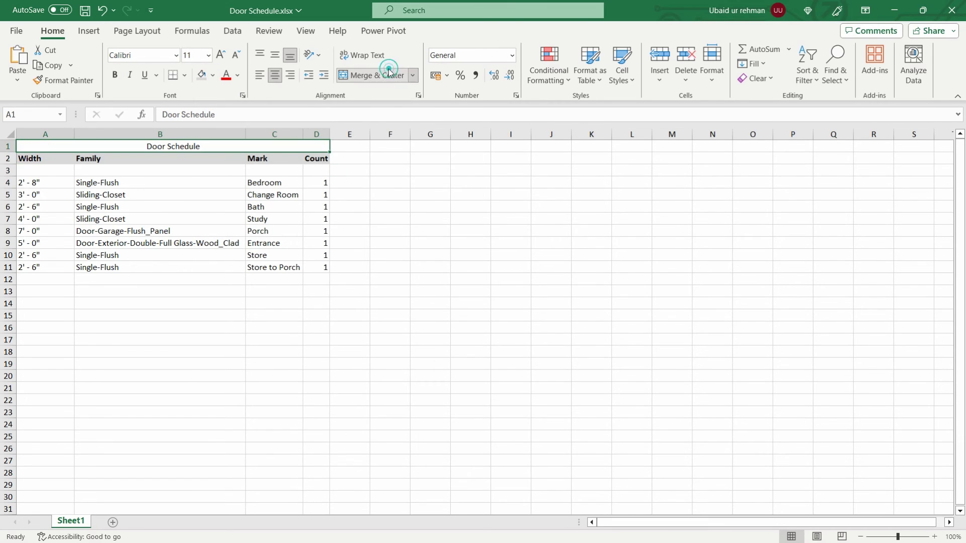
pyautogui.click(115, 75)
pyautogui.click(221, 55)
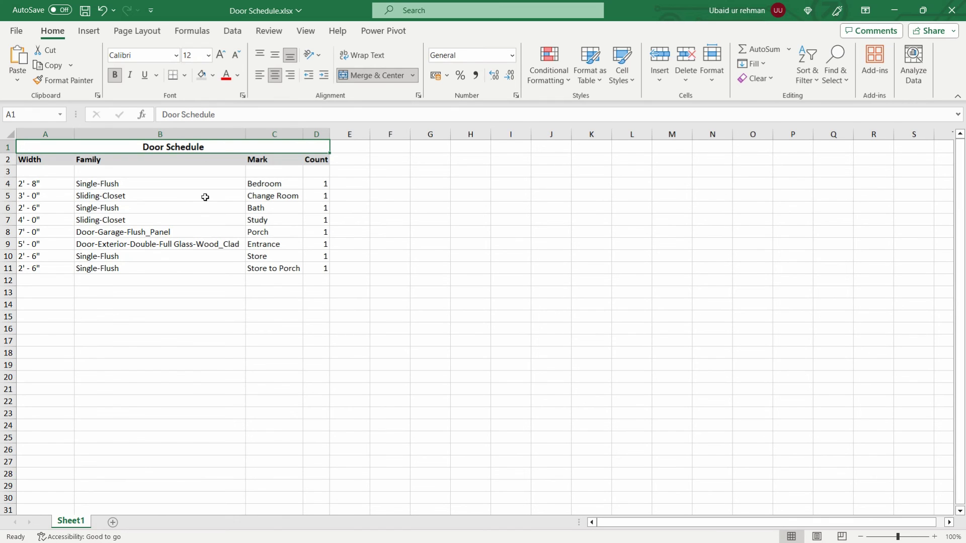
pyautogui.click(224, 270)
pyautogui.click(366, 239)
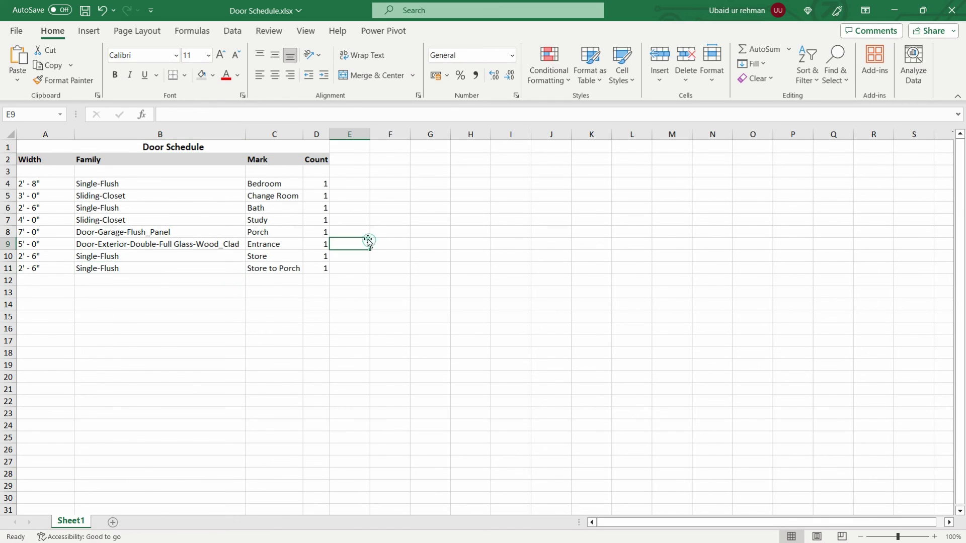